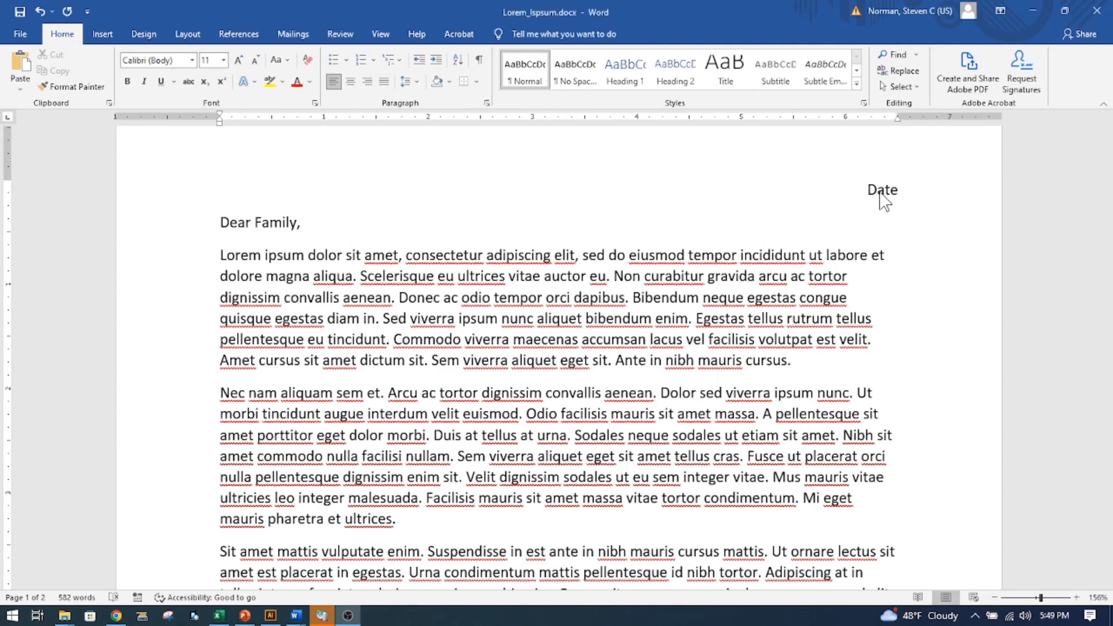
- Try left and center alignment on the Date line, and restore right alignment
left_click(887, 190)
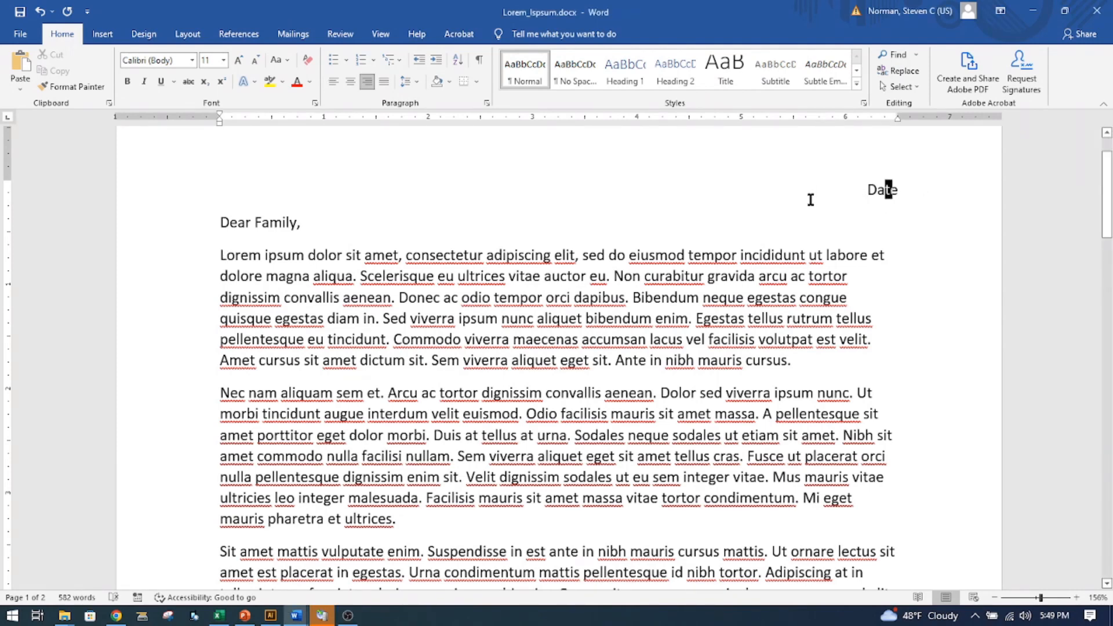
left_click(334, 81)
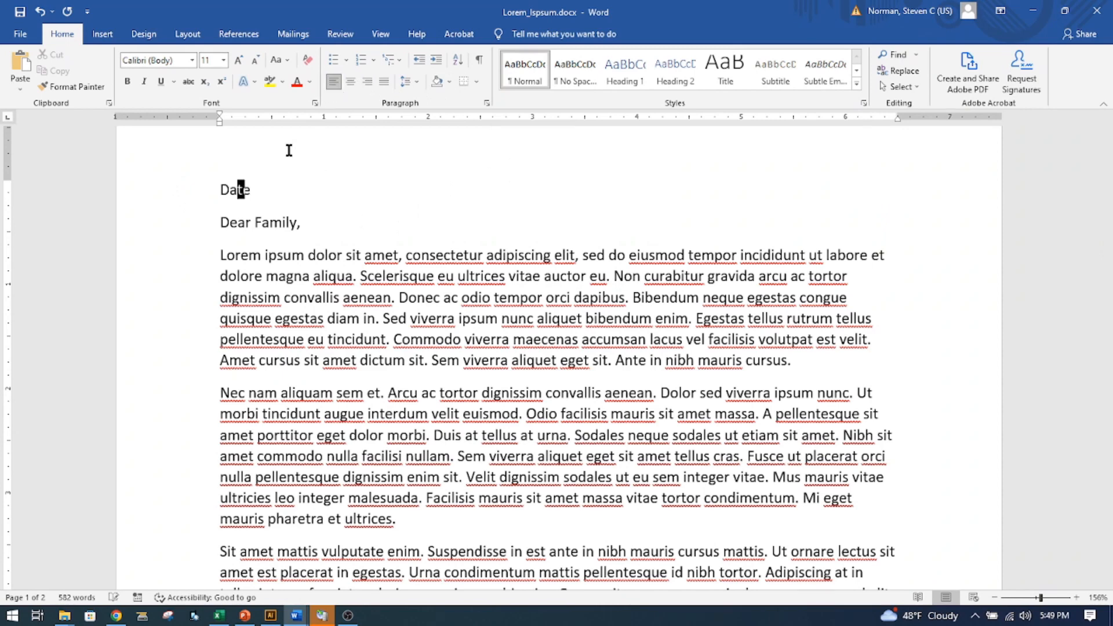
left_click(367, 82)
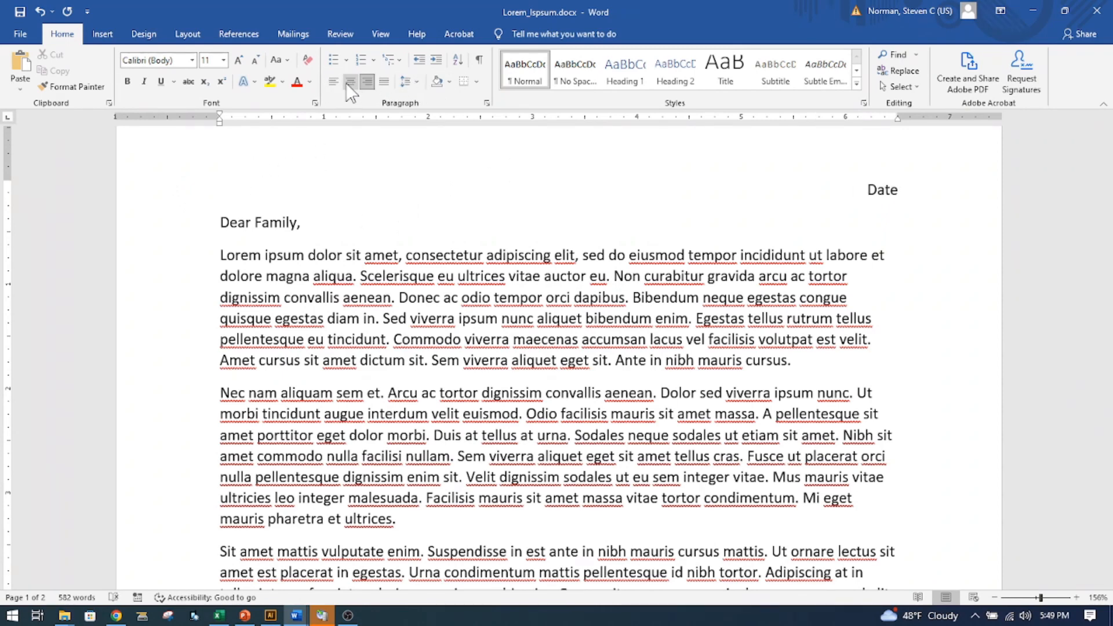
left_click(350, 81)
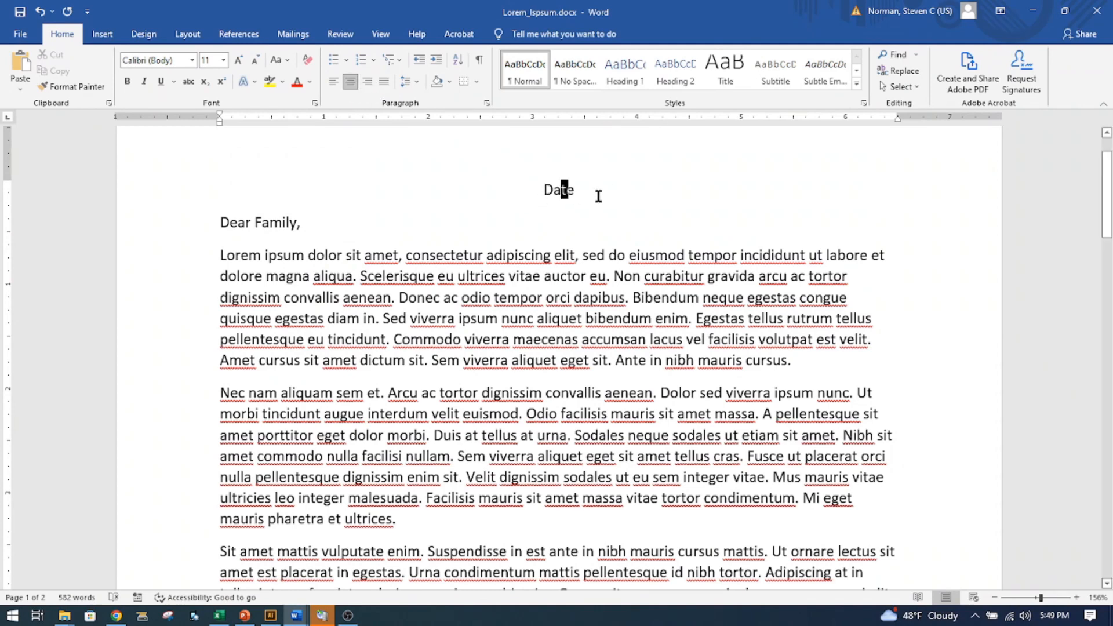
left_click(367, 82)
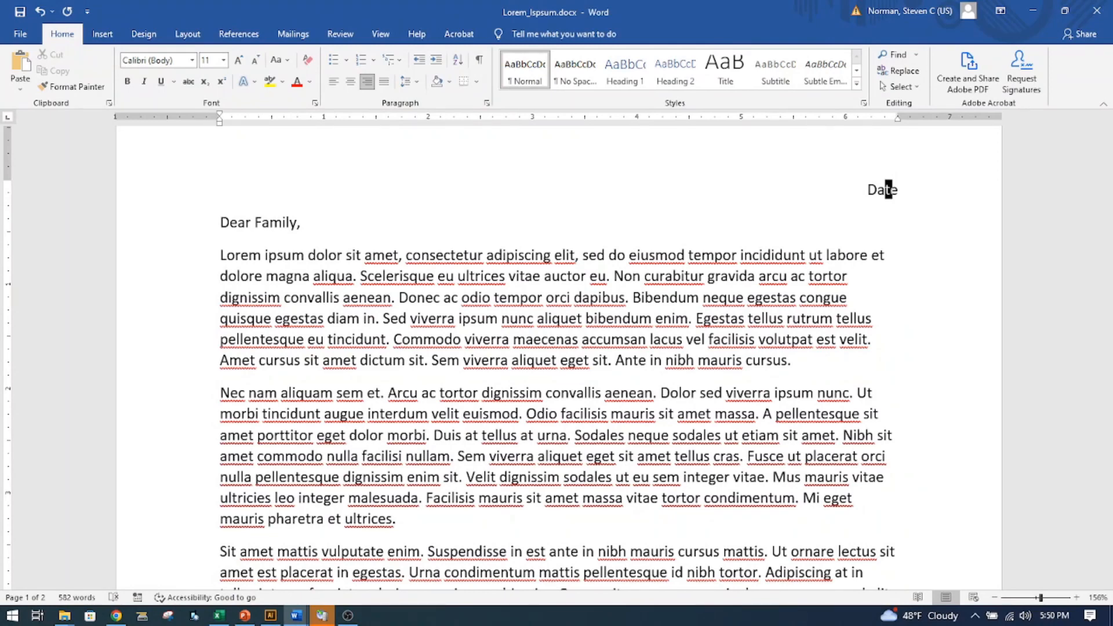
- Place the yellow flower picture within the Date line at the start of the letter
left_click_drag(888, 190, 888, 255)
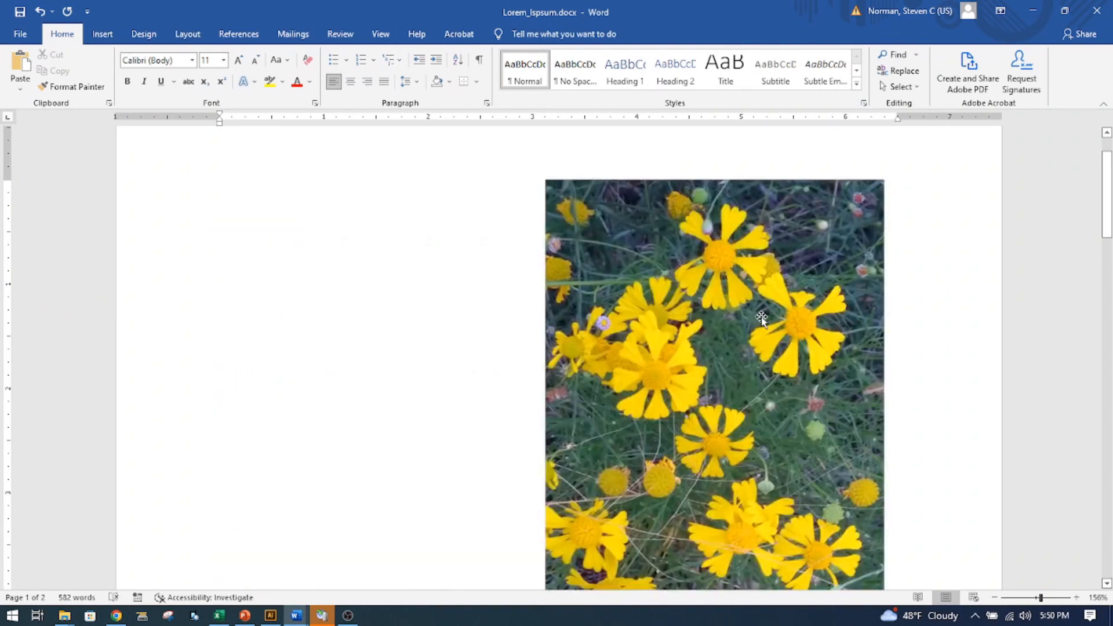
scroll(754, 317, "down", 8)
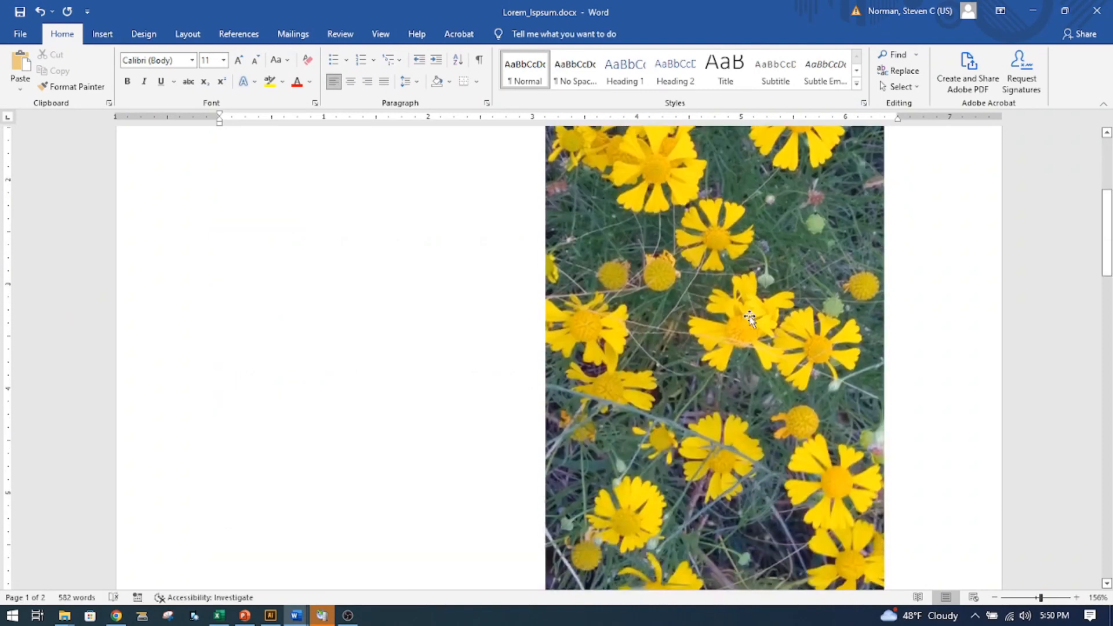
scroll(749, 316, "up", 8)
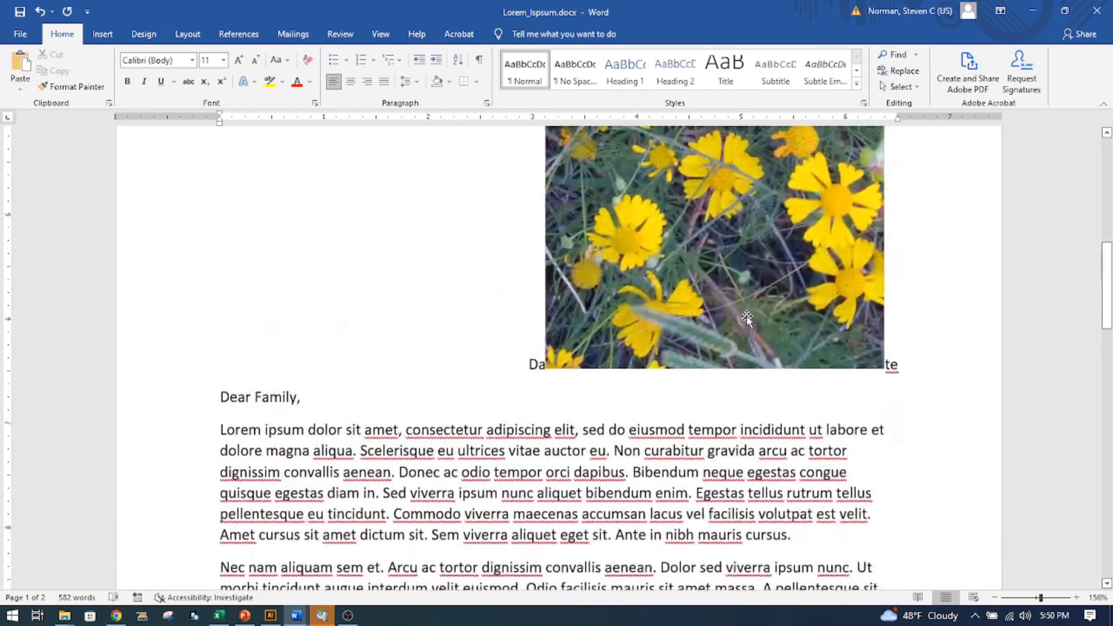
- Shrink the flower picture to about 1.1 by 2.2 inches and rotate it 90° counterclockwise into landscape orientation
left_click(706, 323)
scroll(704, 324, "down", 5)
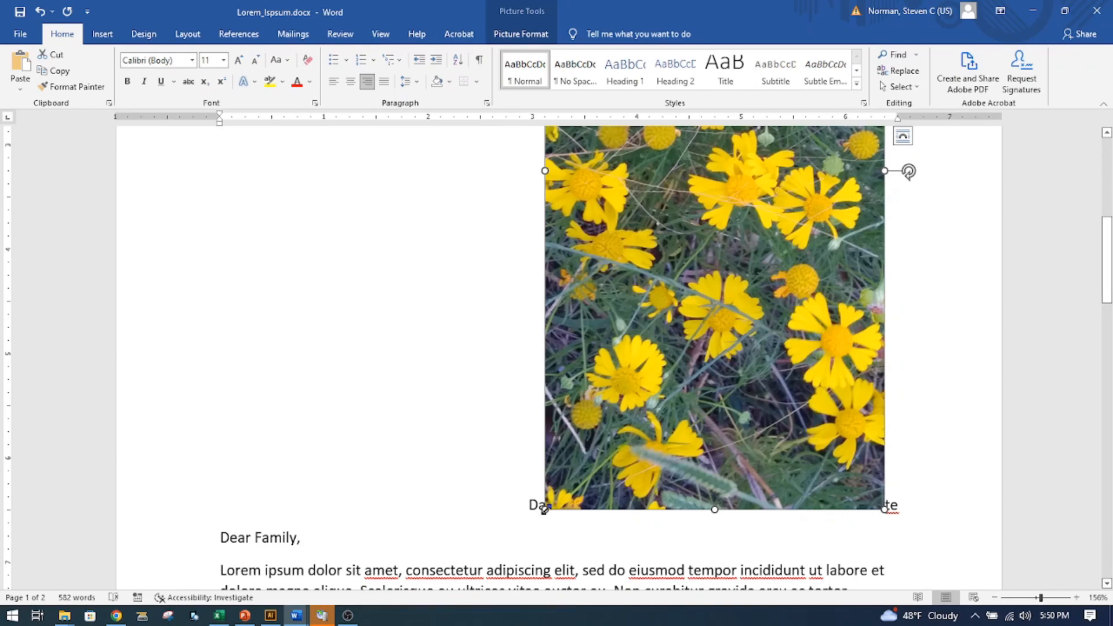
left_click_drag(544, 510, 708, 185)
scroll(671, 298, "up", 7)
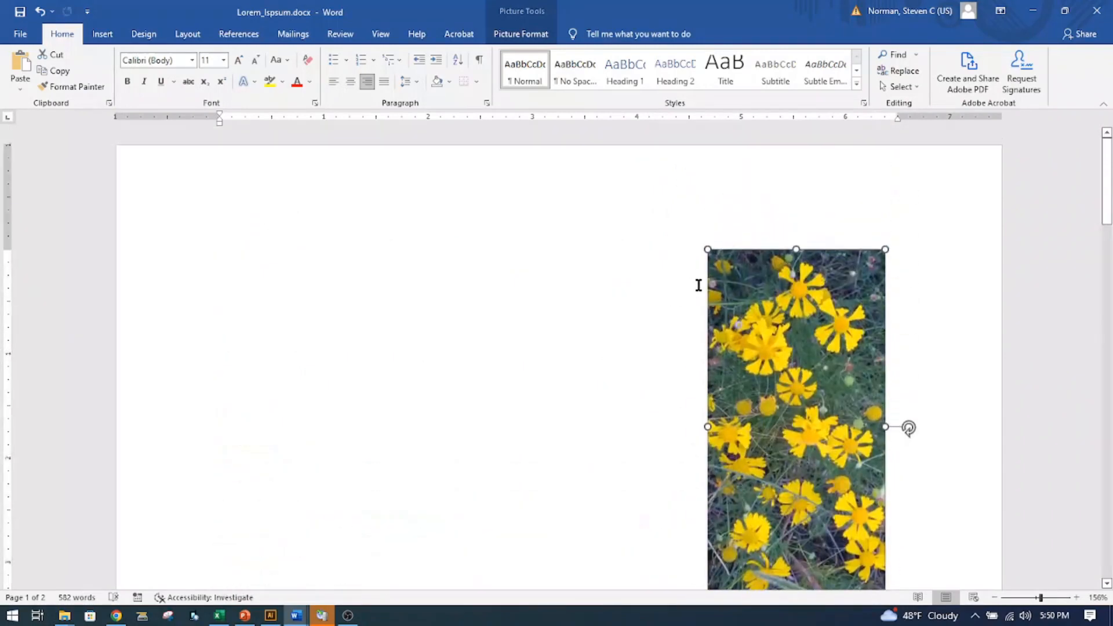
left_click_drag(708, 250, 768, 428)
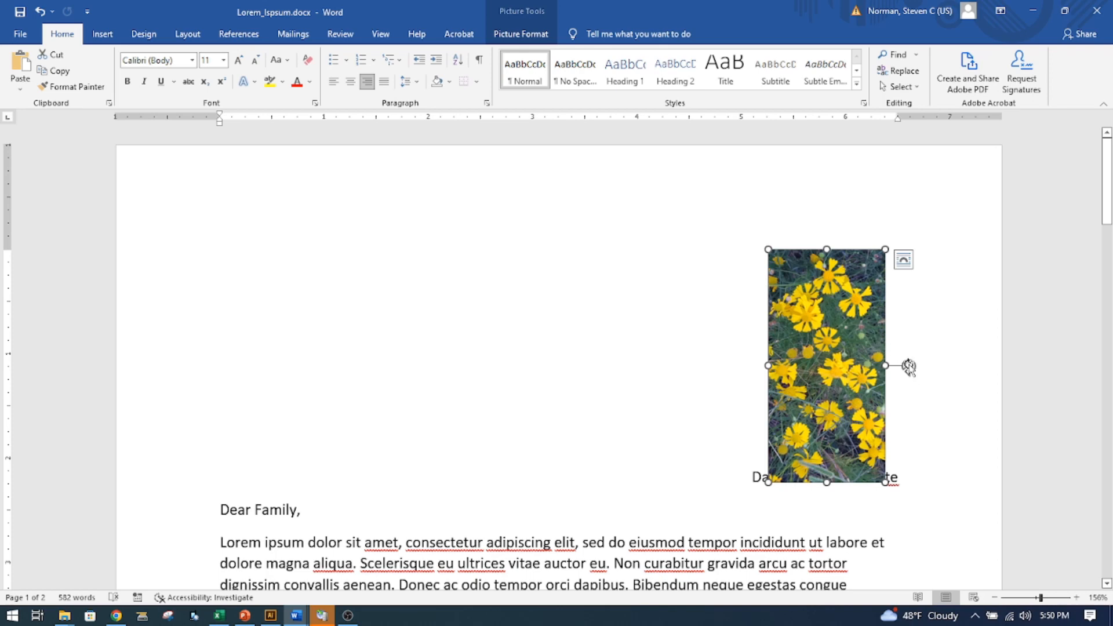
left_click_drag(909, 367, 772, 235)
left_click_drag(830, 329, 822, 291)
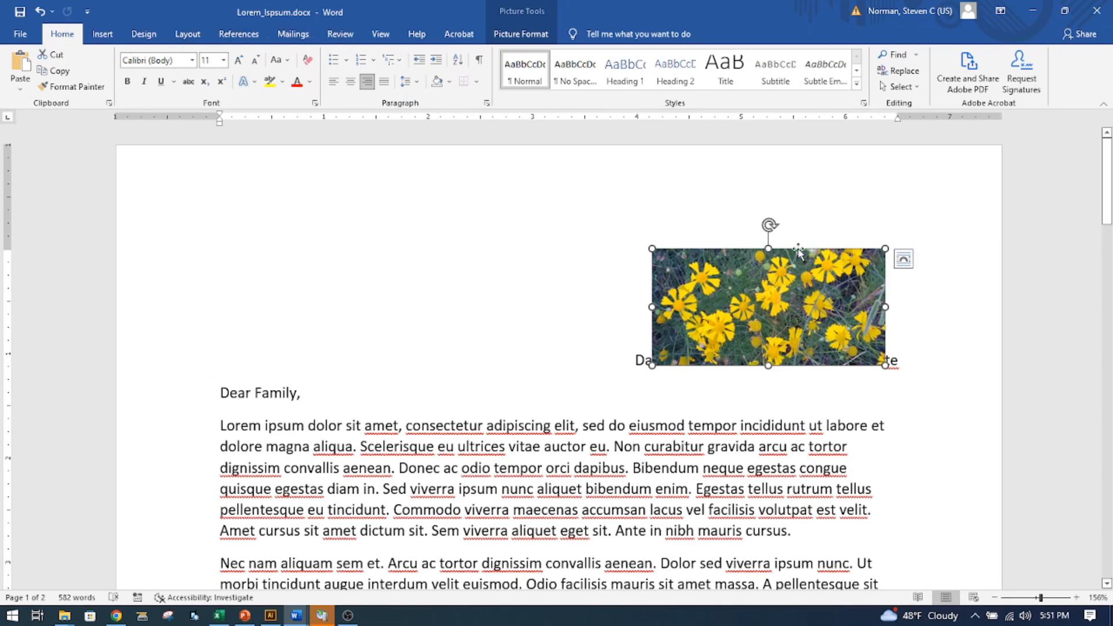
- Apply Square text wrapping to the flower picture and align it with the right margin beside the first paragraph
left_click(903, 261)
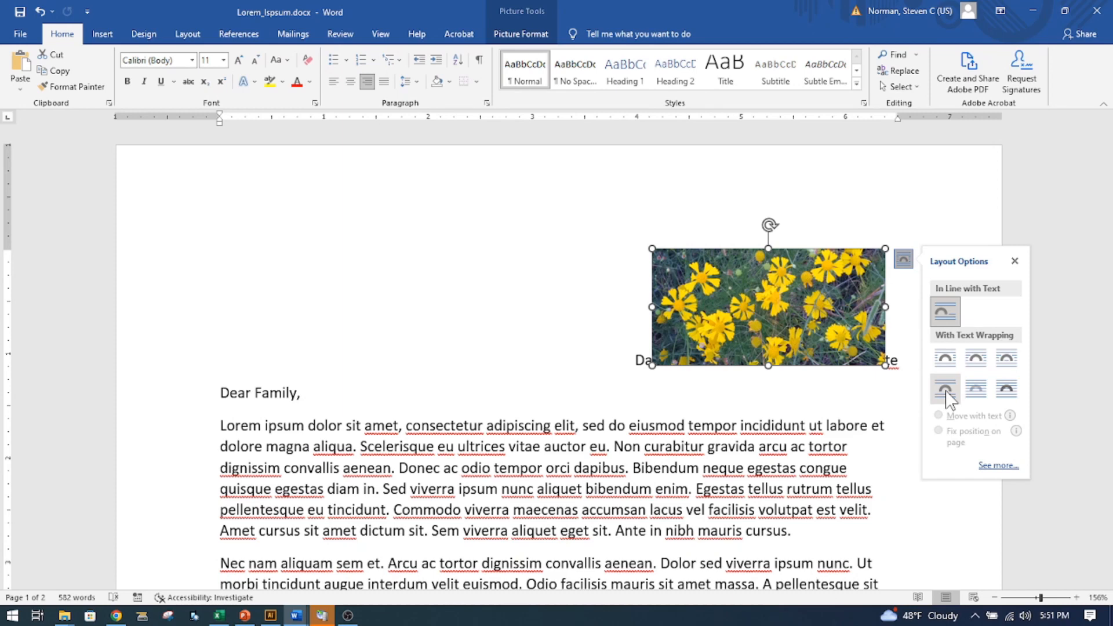
left_click(946, 360)
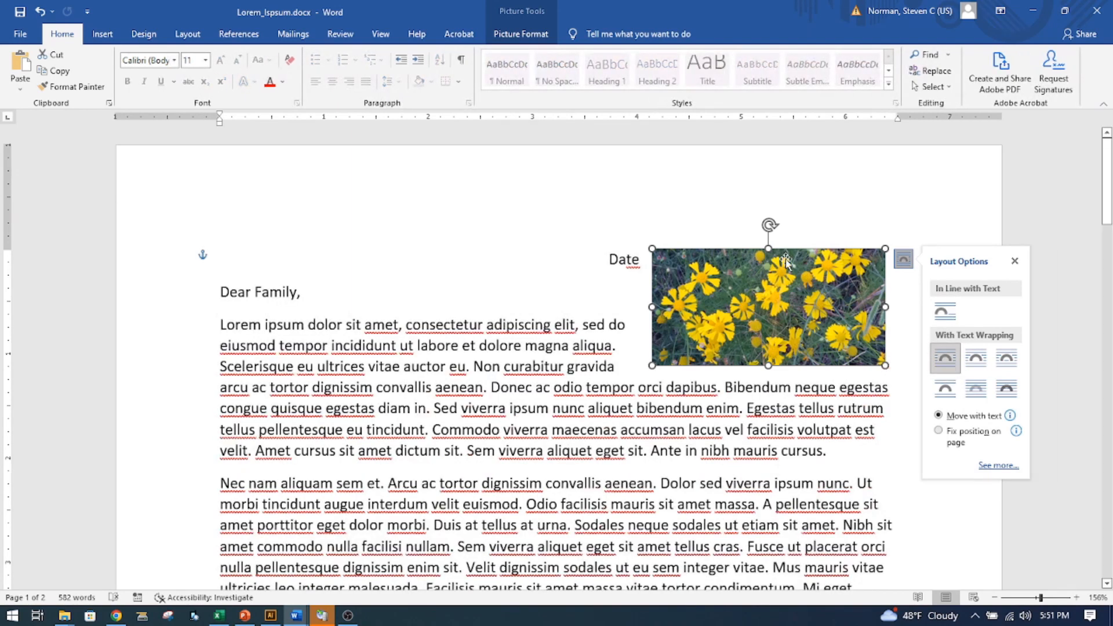
left_click_drag(771, 264, 793, 328)
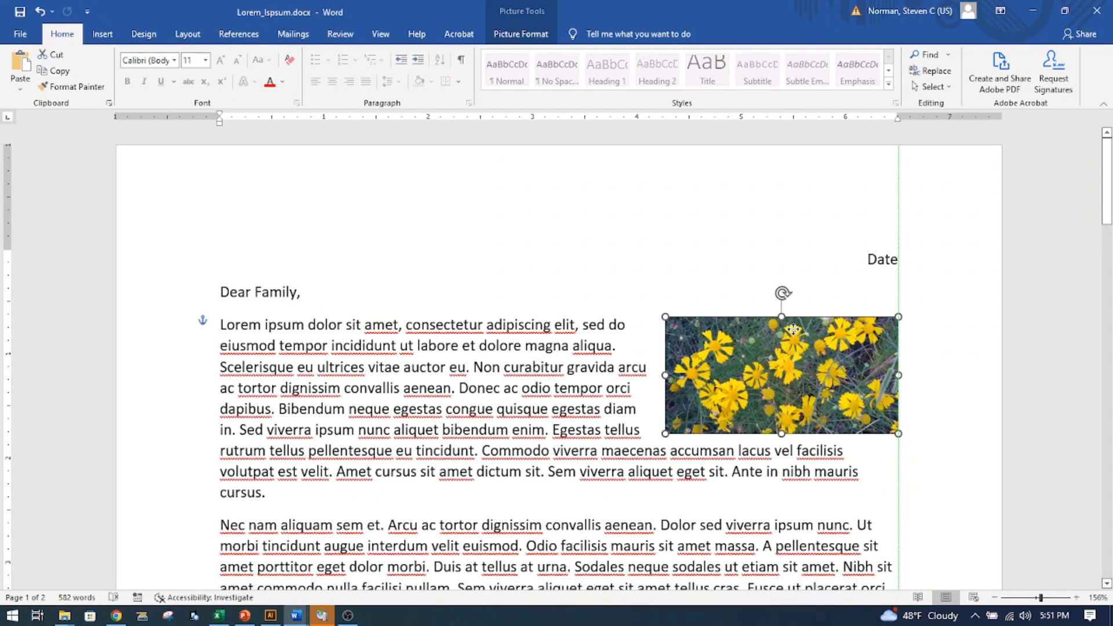
left_click_drag(793, 329, 793, 329)
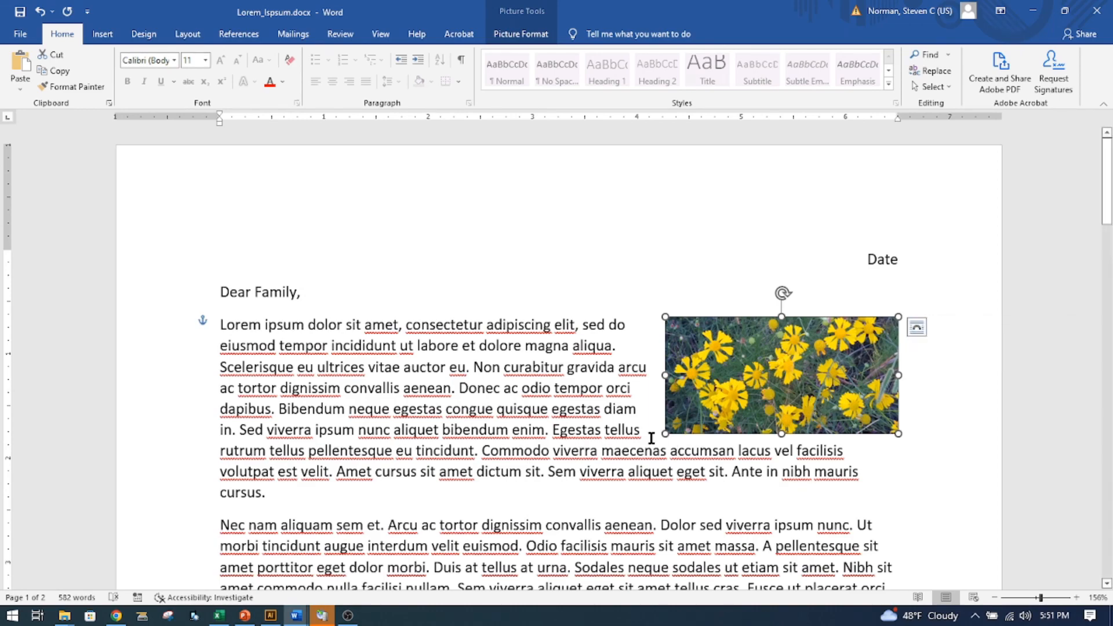
- Enlarge the picture to about 4.3 inches wide and center it within the first paragraph using Top and Bottom wrapping
left_click_drag(666, 434, 448, 542)
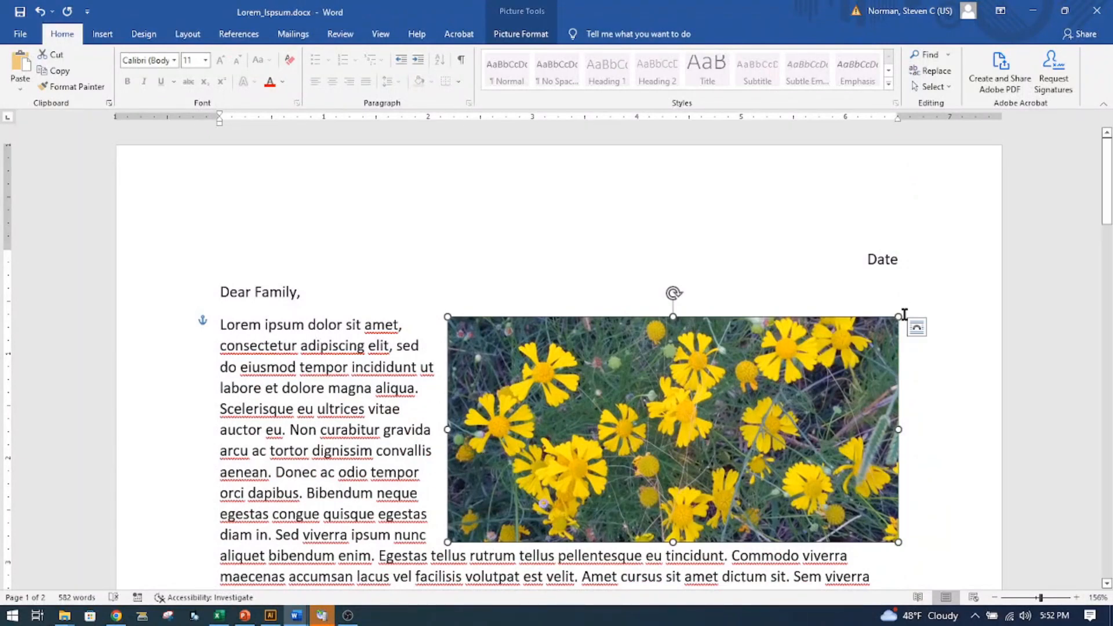
left_click(917, 335)
left_click(958, 456)
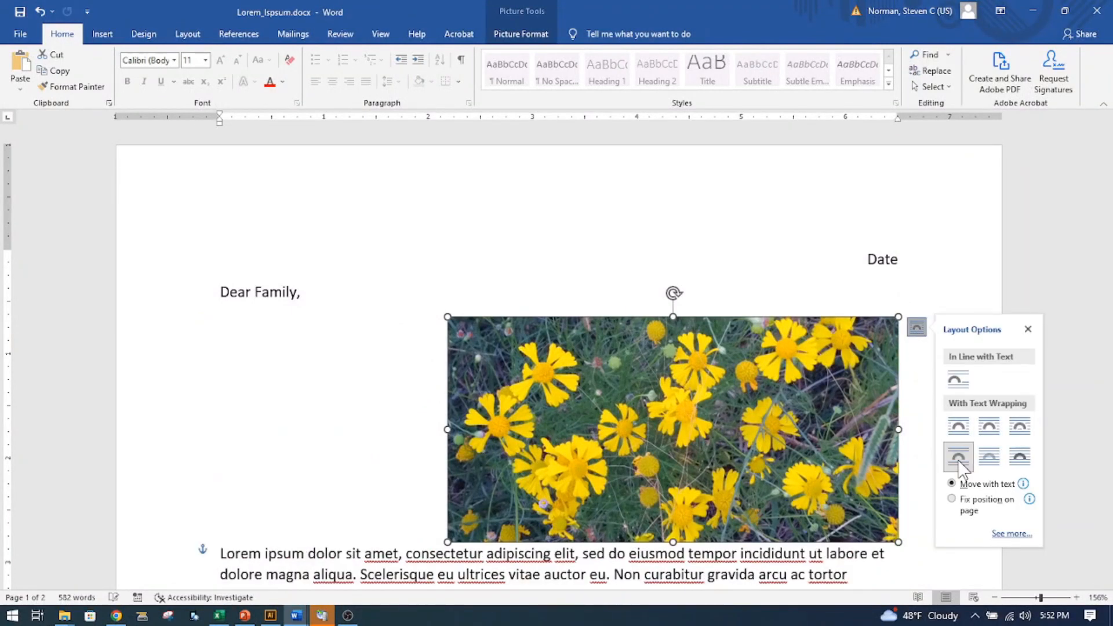
left_click_drag(689, 435, 591, 502)
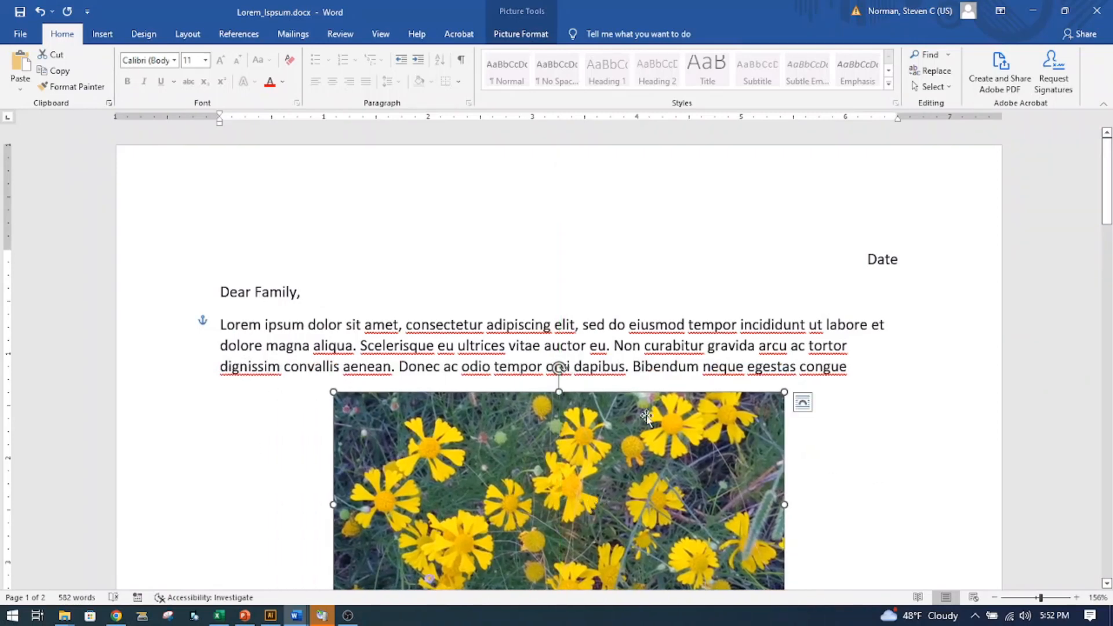
scroll(612, 410, "down", 1)
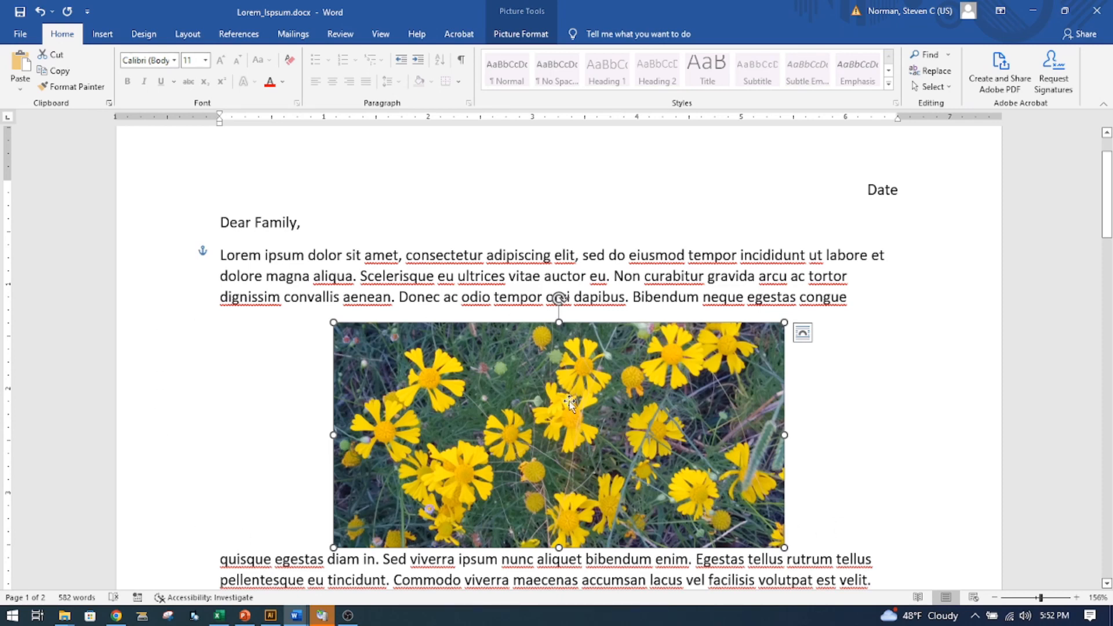
- Set the picture to Square wrapping and fit it at the first paragraph's right side, about 3.7 inches wide
left_click(802, 333)
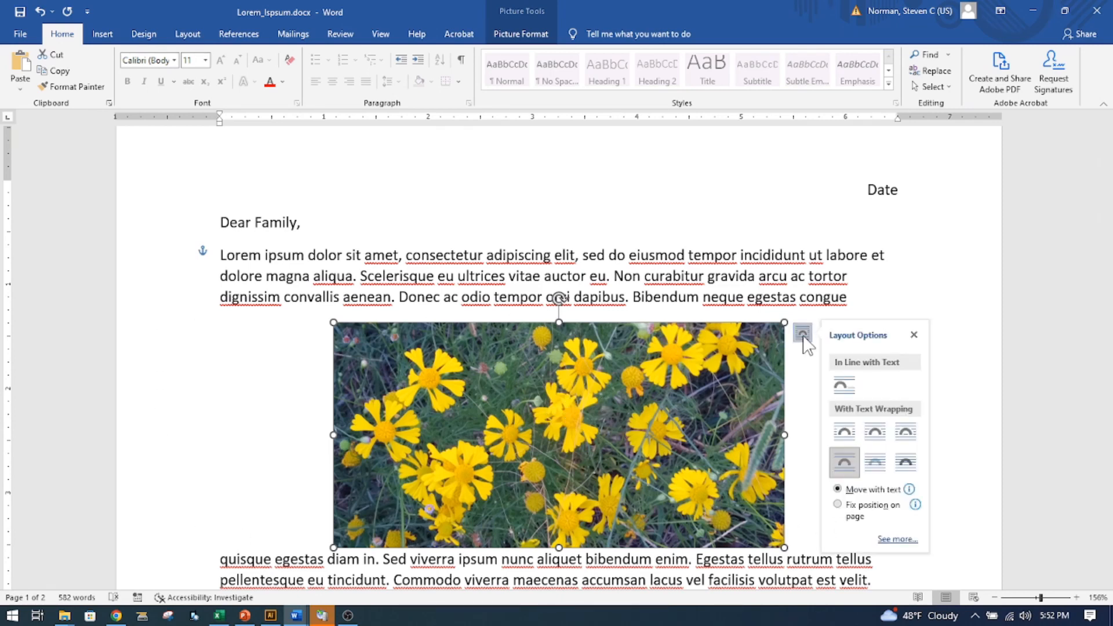
left_click(844, 431)
left_click_drag(662, 432, 766, 361)
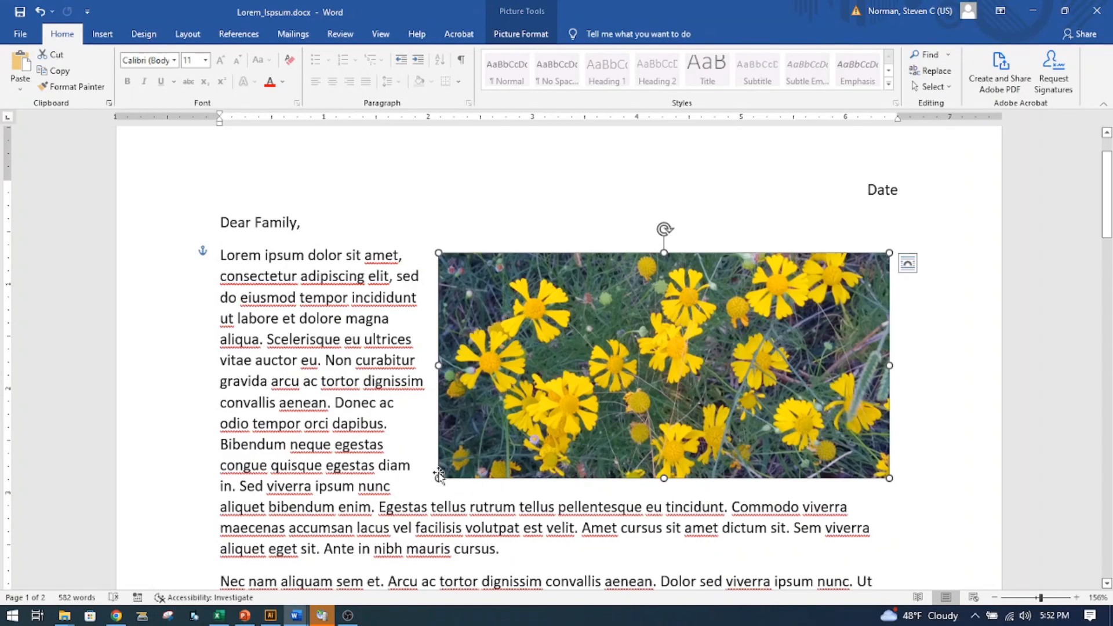
left_click_drag(439, 477, 501, 447)
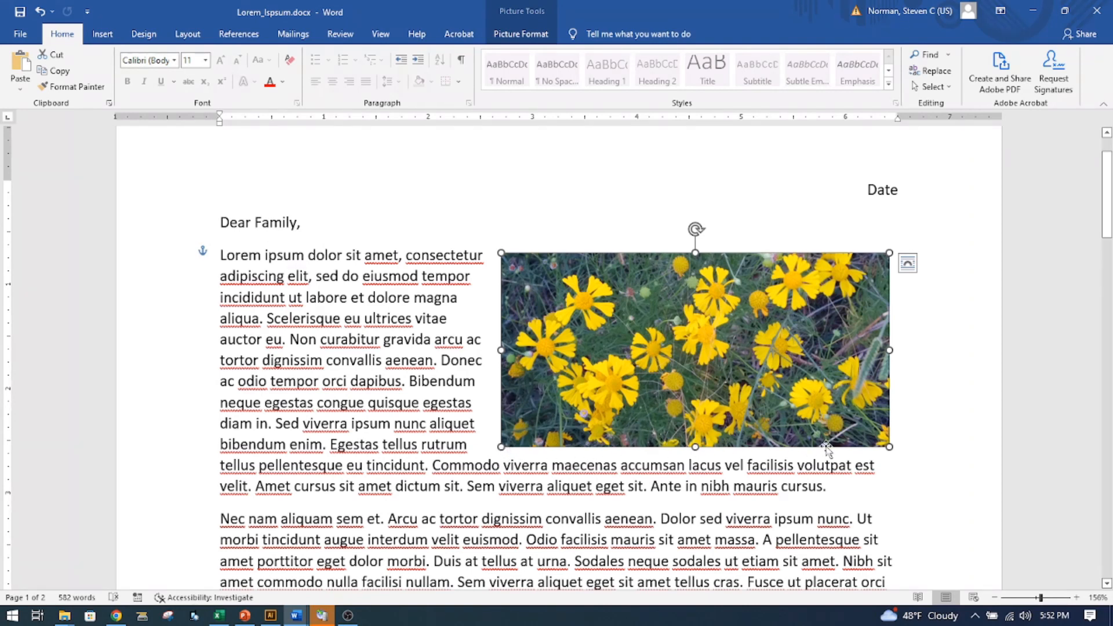
- Try increasing the picture's bottom distance from the text, and undo the change
right_click(770, 319)
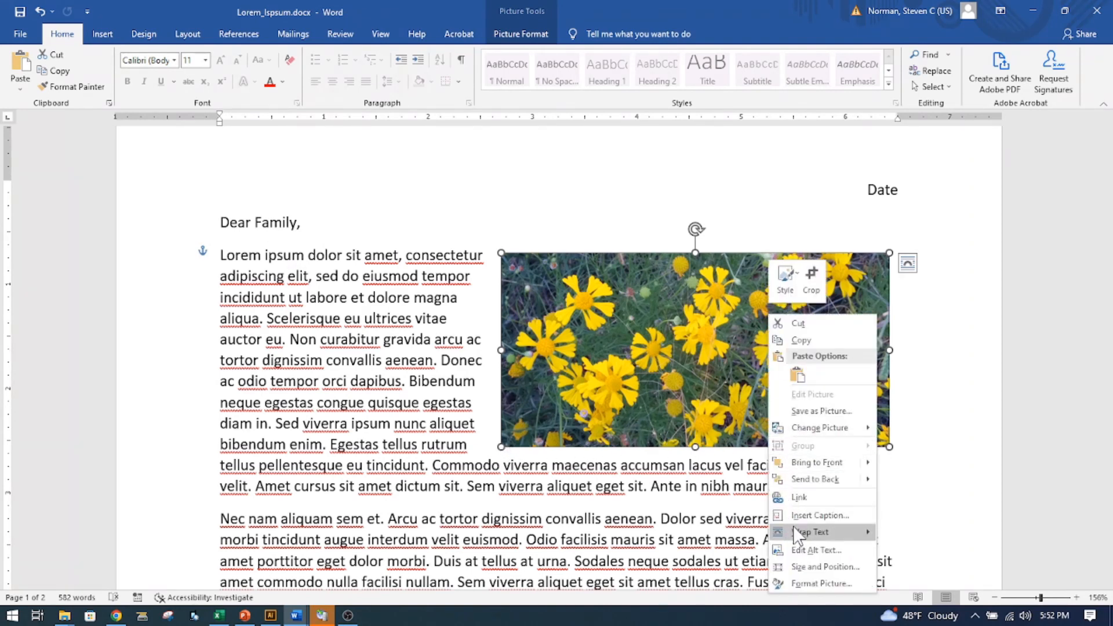
mouse_move(800, 533)
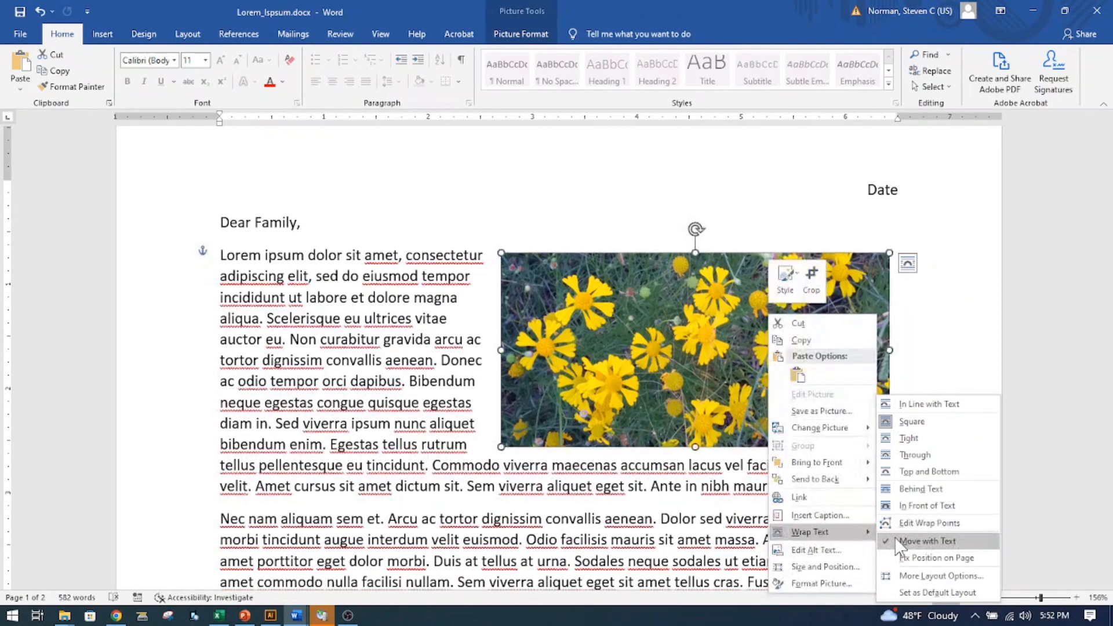
left_click(915, 576)
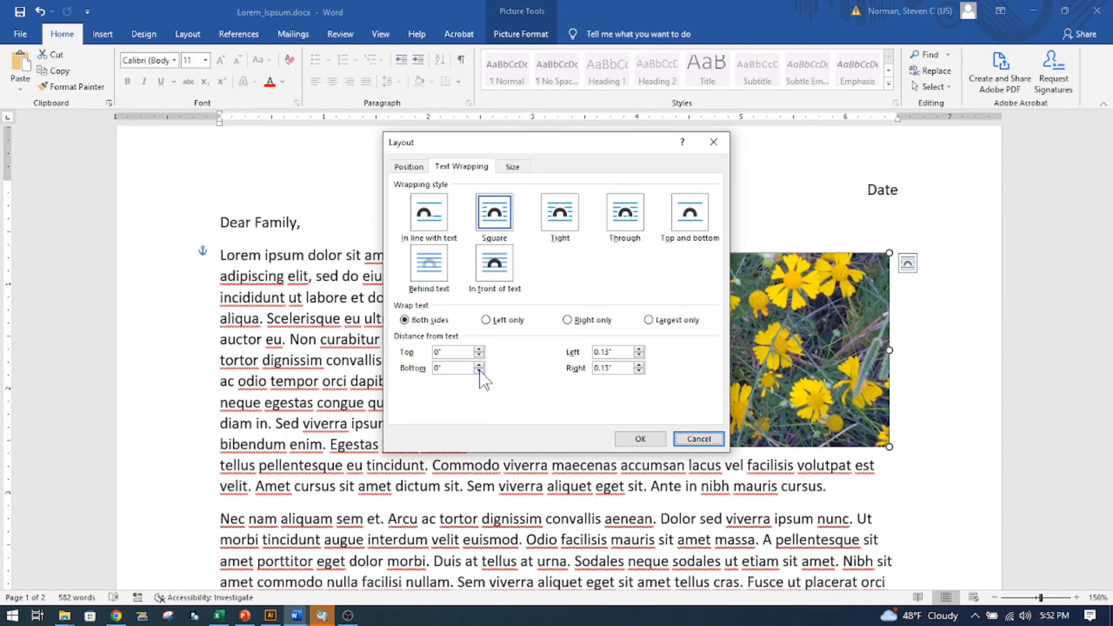
left_click(479, 365)
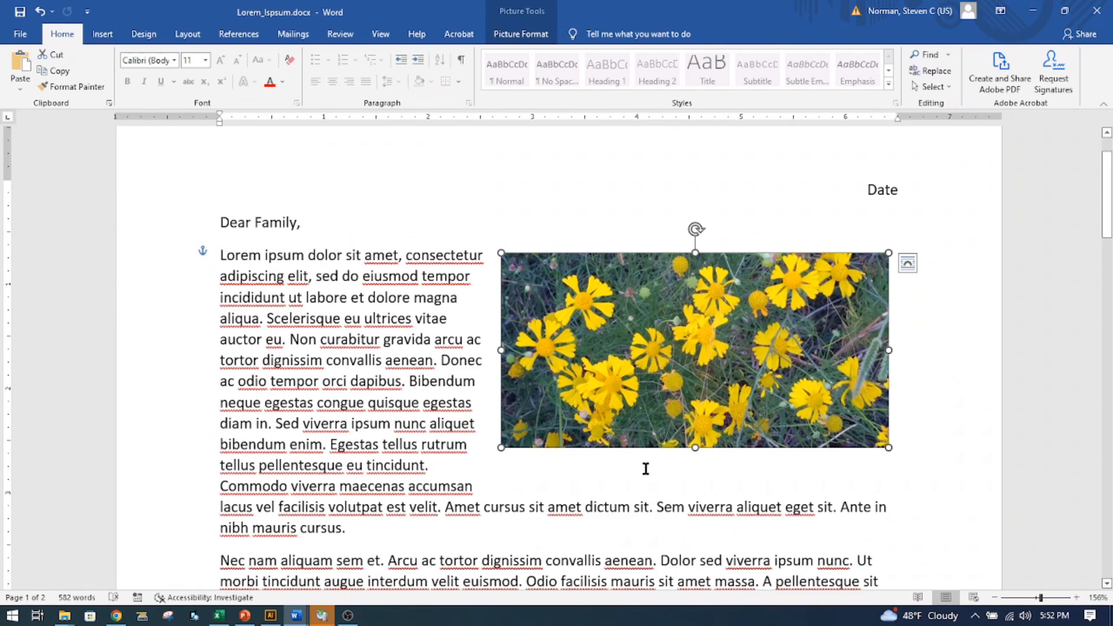
key("ctrl+z")
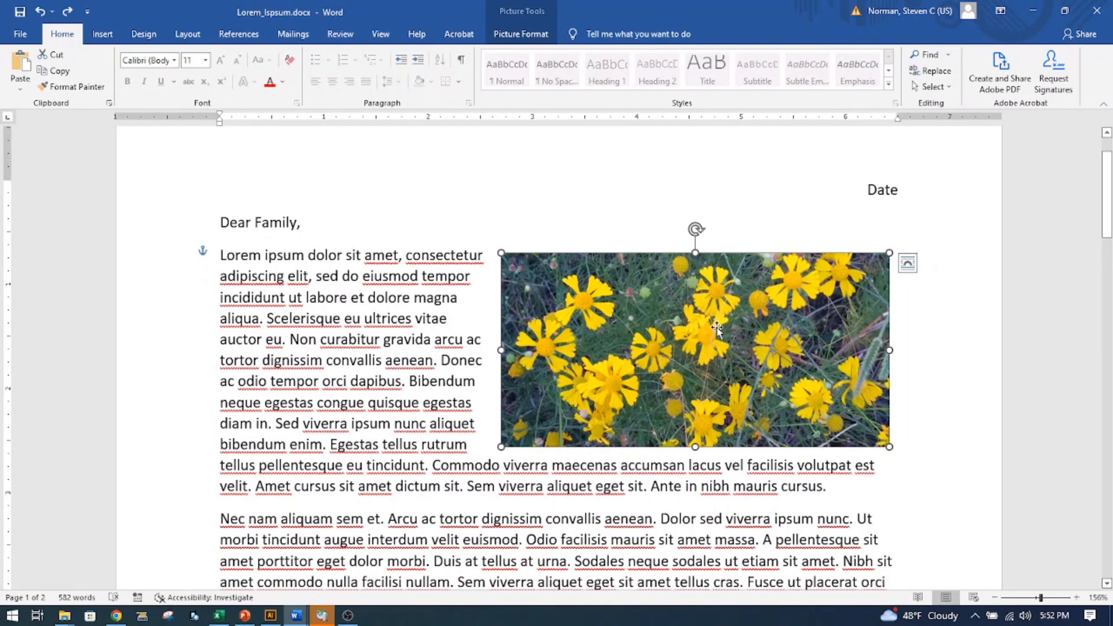
- Set the flower picture's bottom distance from text to 0.1" in the text wrapping layout options
right_click(702, 344)
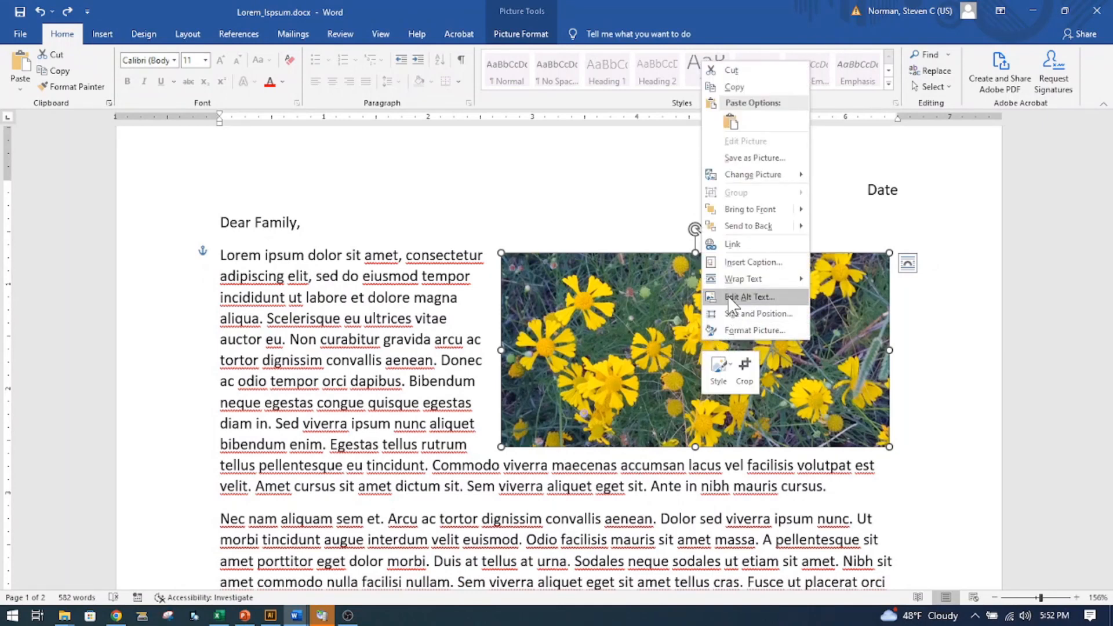
mouse_move(786, 280)
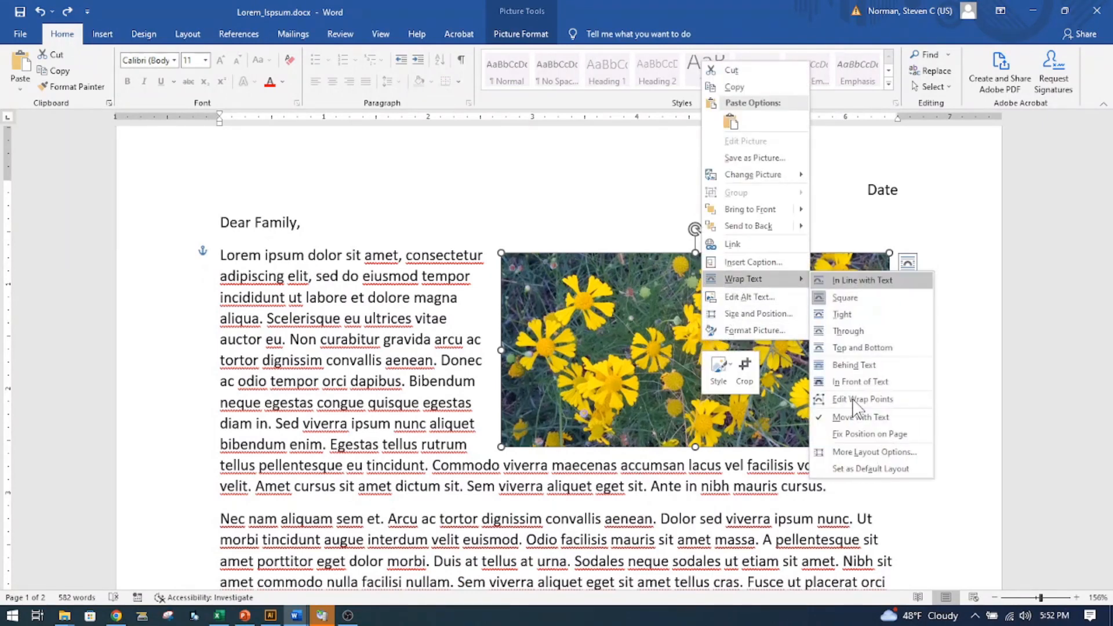
left_click(861, 454)
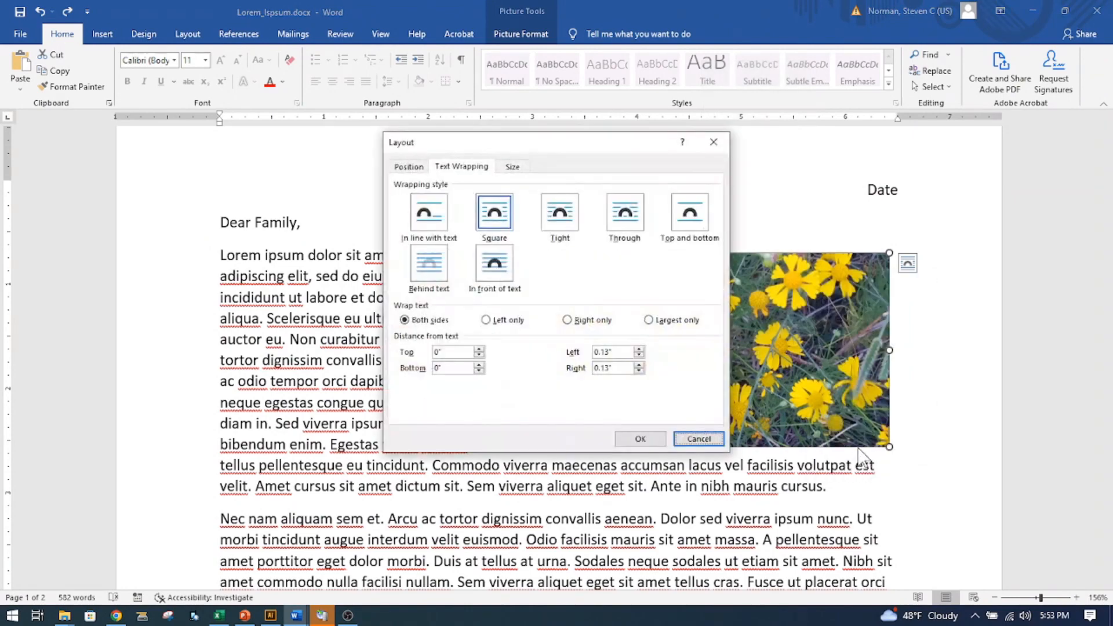
left_click(479, 365)
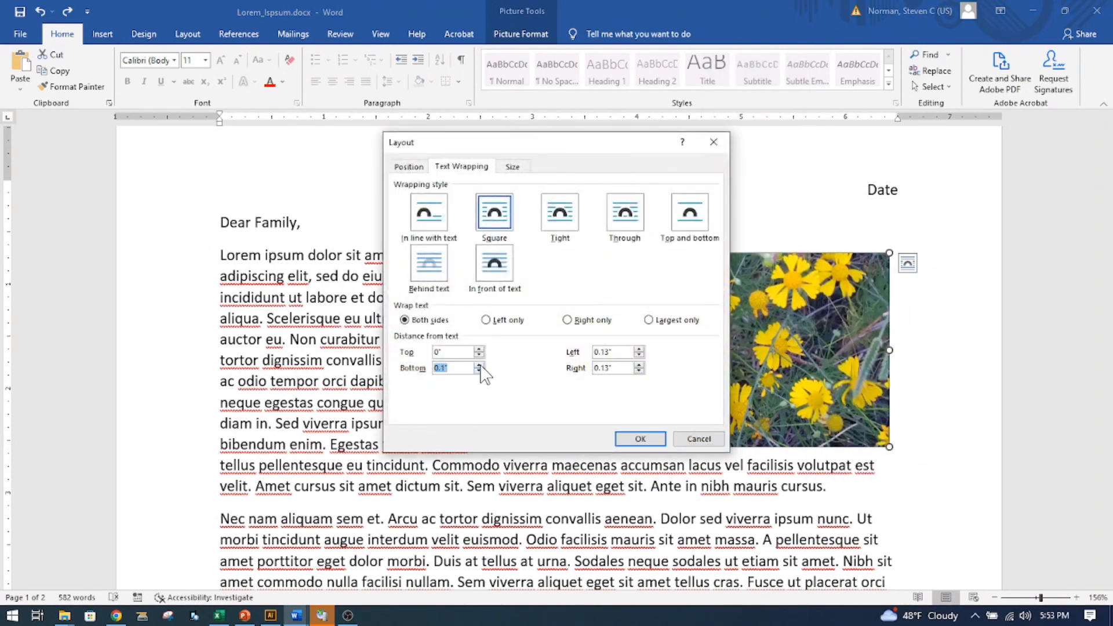
left_click(646, 443)
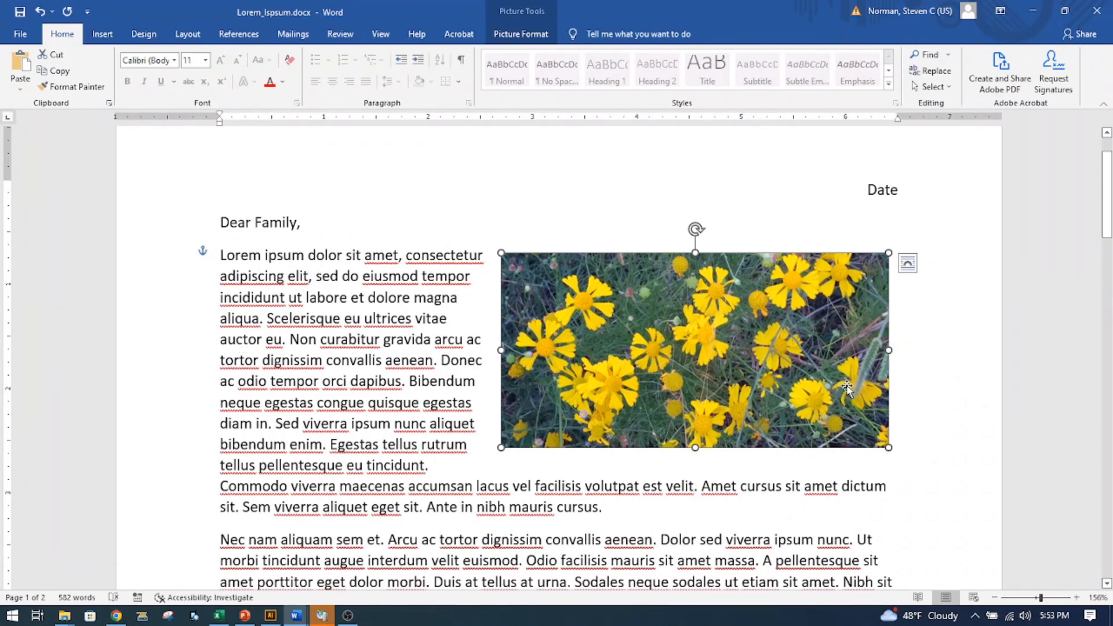
- Move the flower picture to the first paragraph's left side and set its right distance from text to 0.2"
left_click_drag(831, 356, 549, 352)
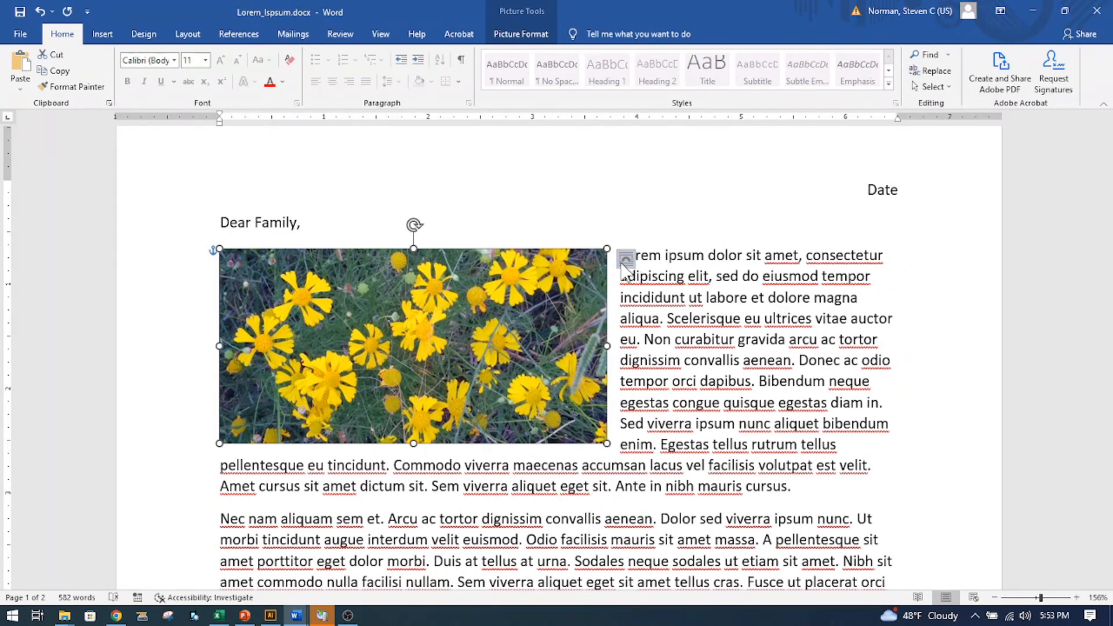
right_click(469, 309)
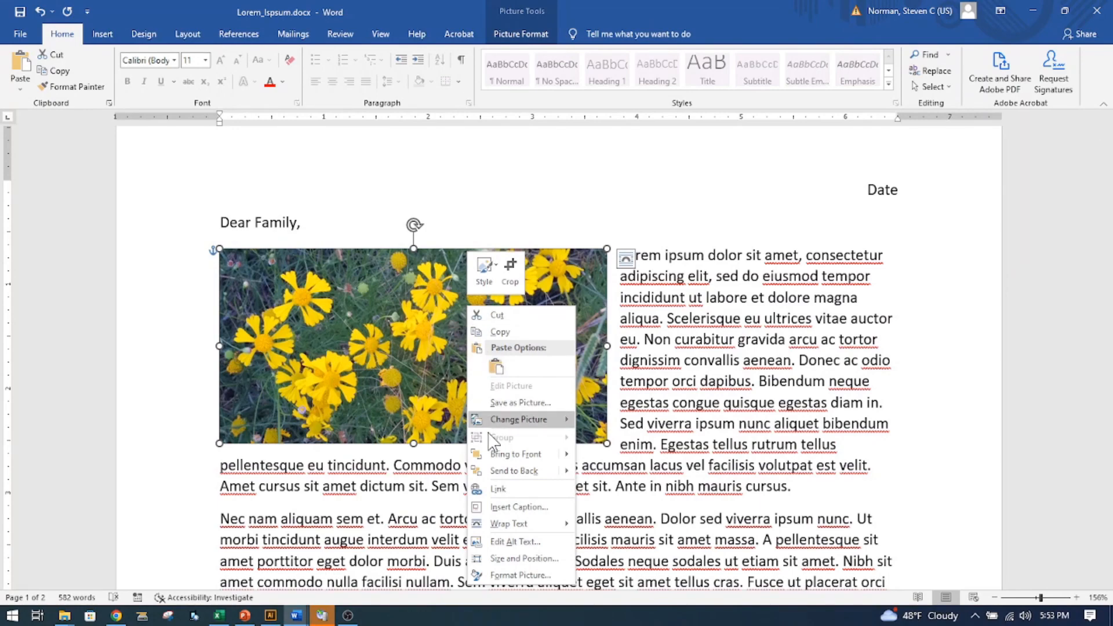
mouse_move(501, 522)
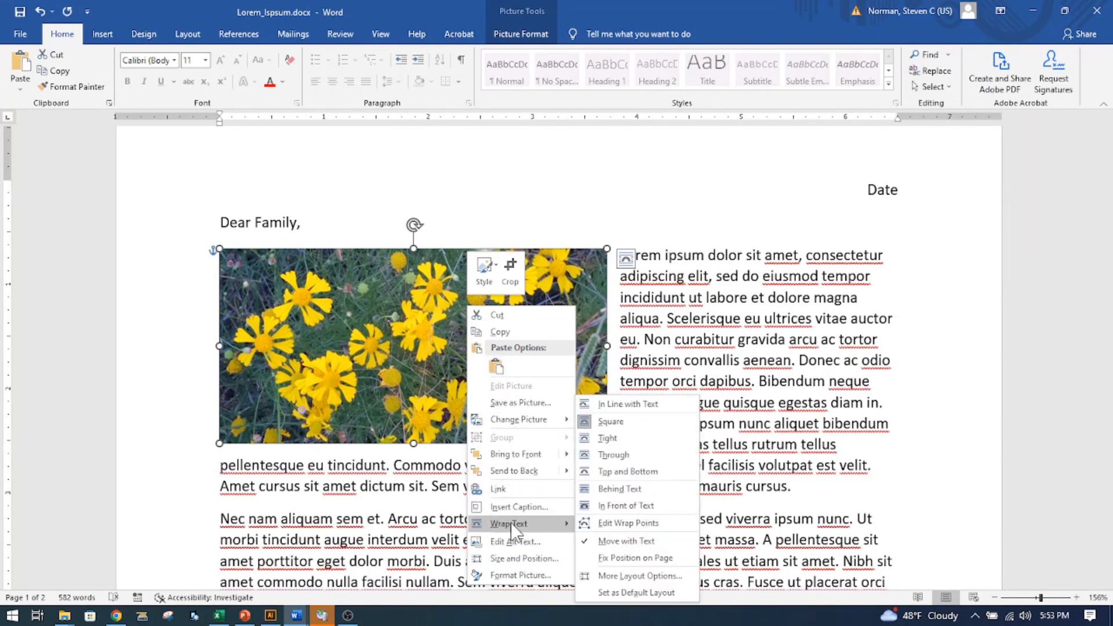
left_click(608, 576)
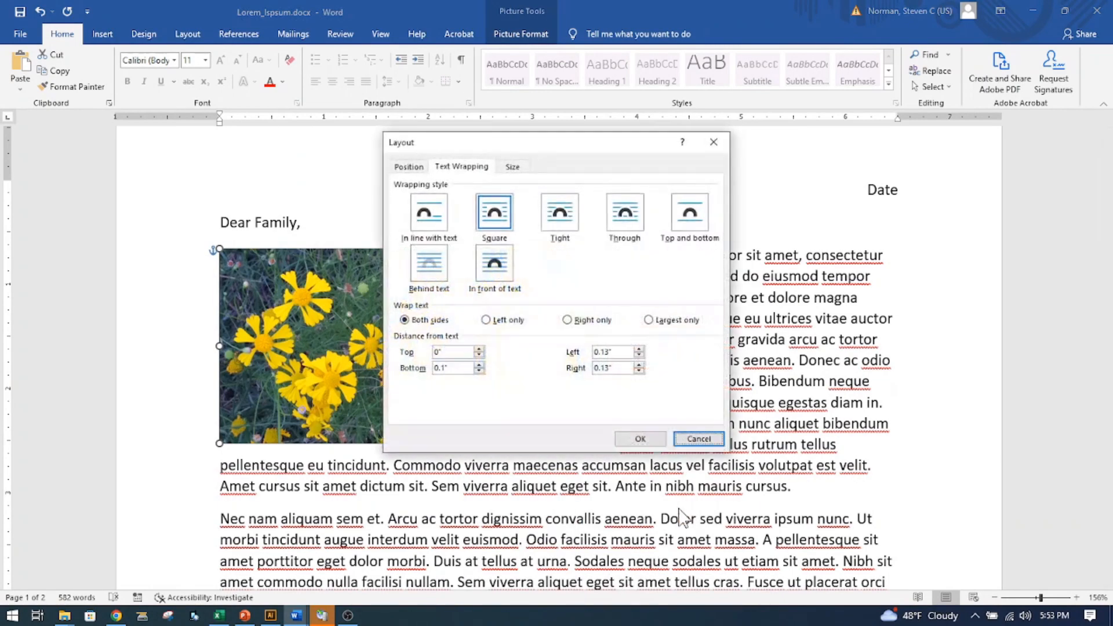
left_click(639, 365)
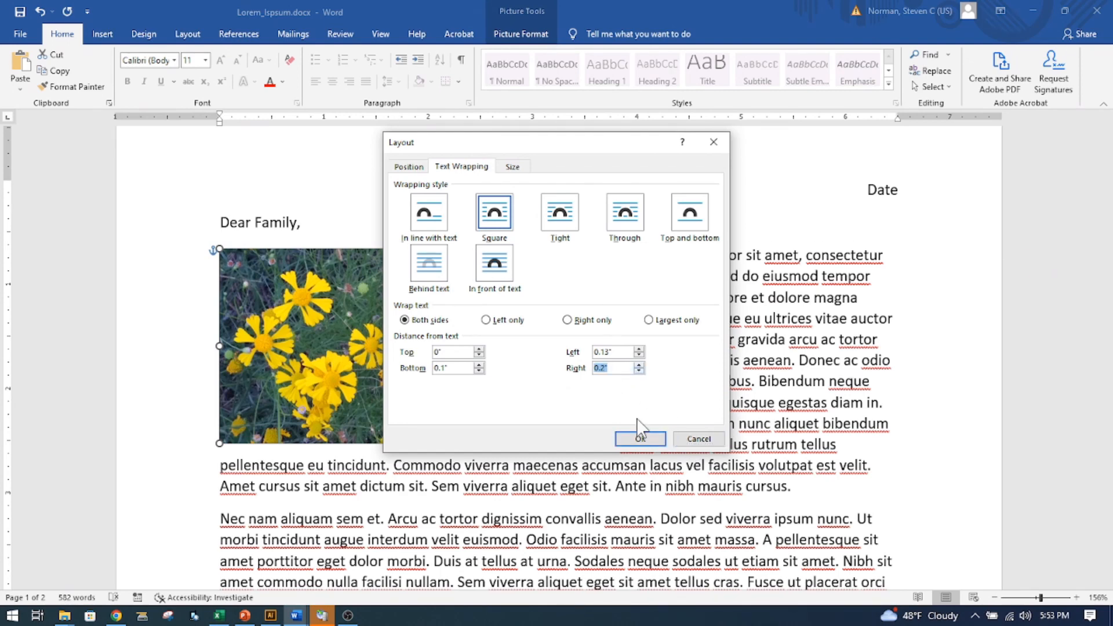
left_click(631, 440)
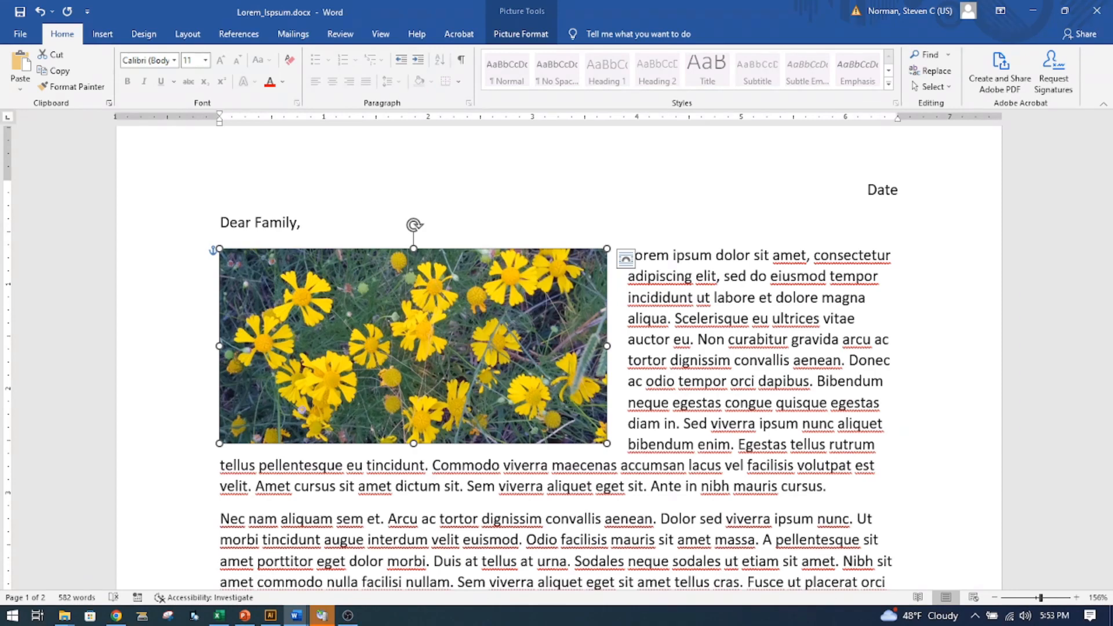
- Insert the sunset picture into the letter directly below the flower picture
scroll(288, 383, "down", 3)
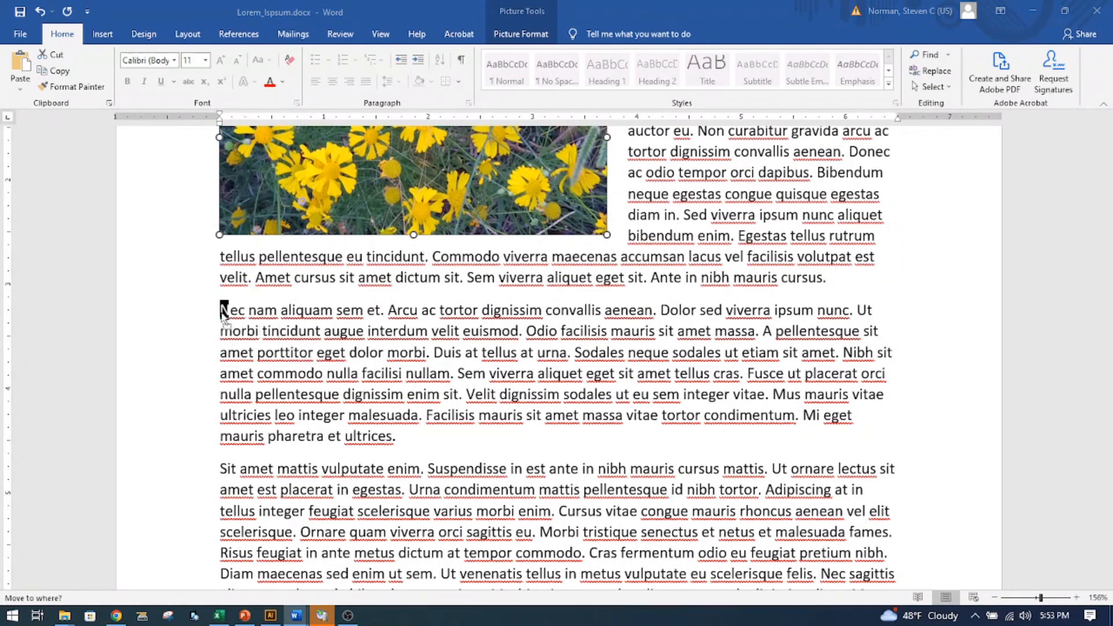
left_click_drag(223, 316, 224, 317)
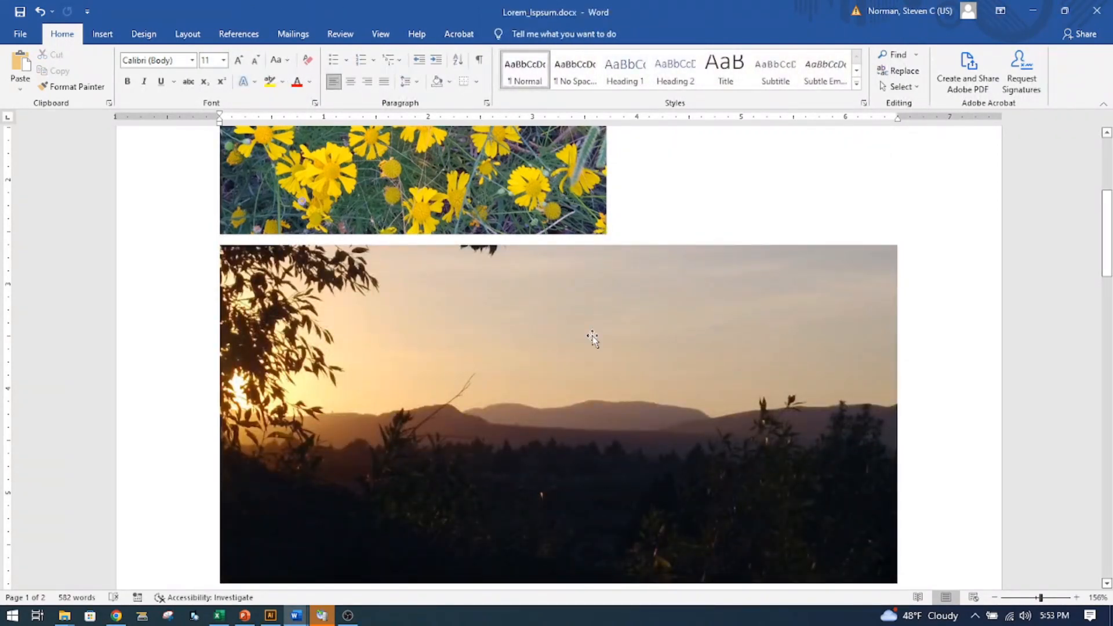
scroll(593, 337, "down", 3)
scroll(638, 331, "up", 4)
- Crop the sunset picture from its right and bottom edges to about 3.6 inches wide and 2.2 inches high
right_click(573, 304)
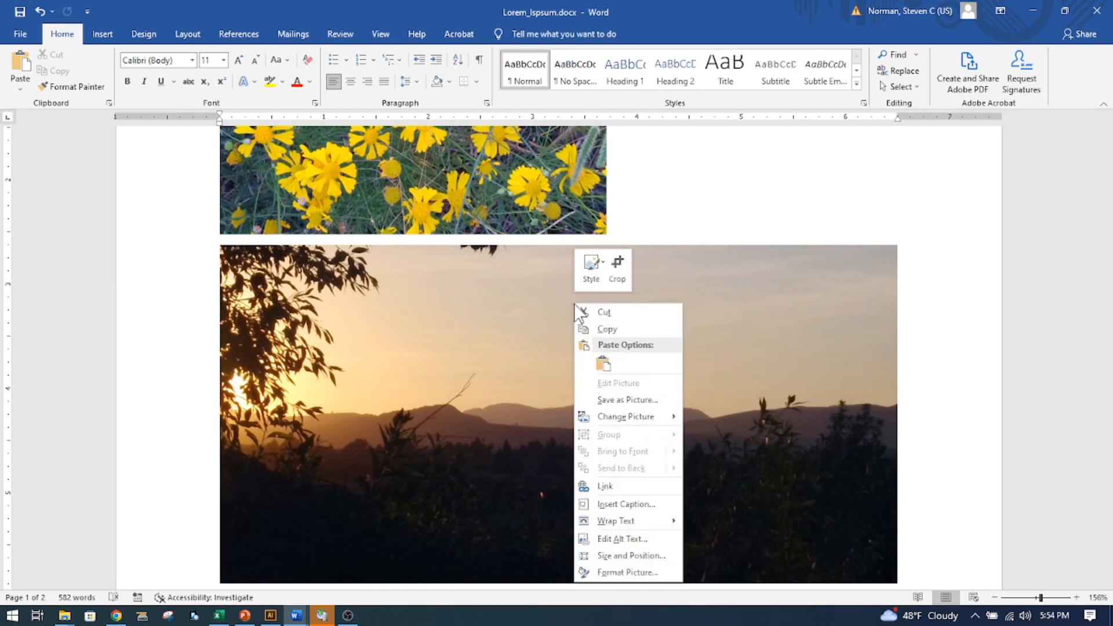
left_click(613, 279)
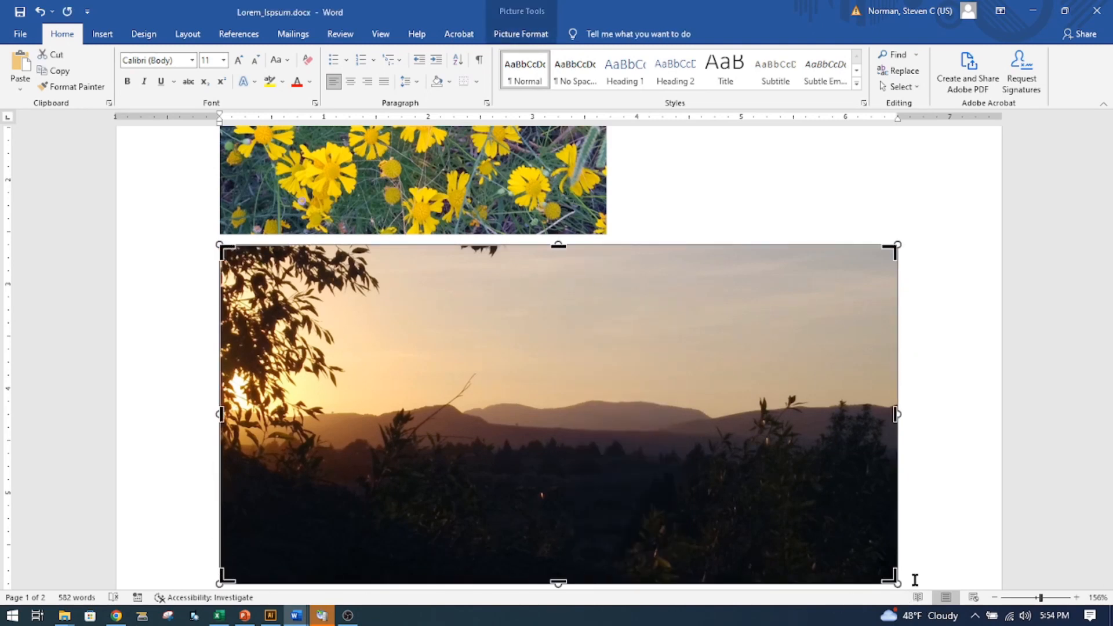
left_click_drag(893, 248, 598, 246)
left_click_drag(591, 577, 591, 475)
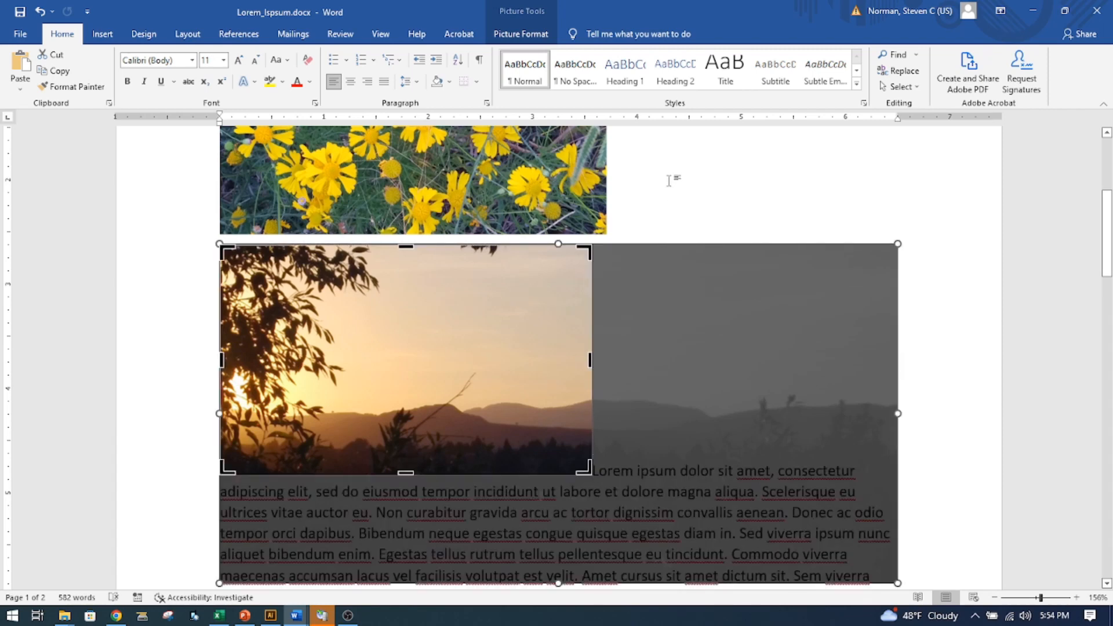
left_click(669, 181)
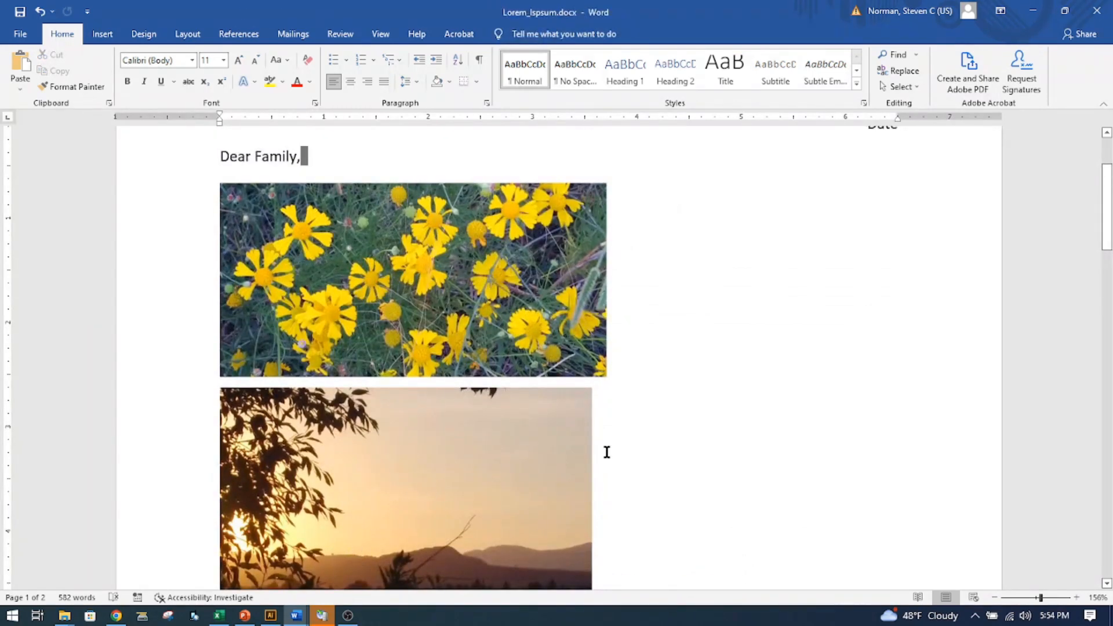
- Reopen the sunset picture's crop to examine the hidden areas, leaving the crop unchanged
scroll(373, 394, "down", 2)
right_click(390, 361)
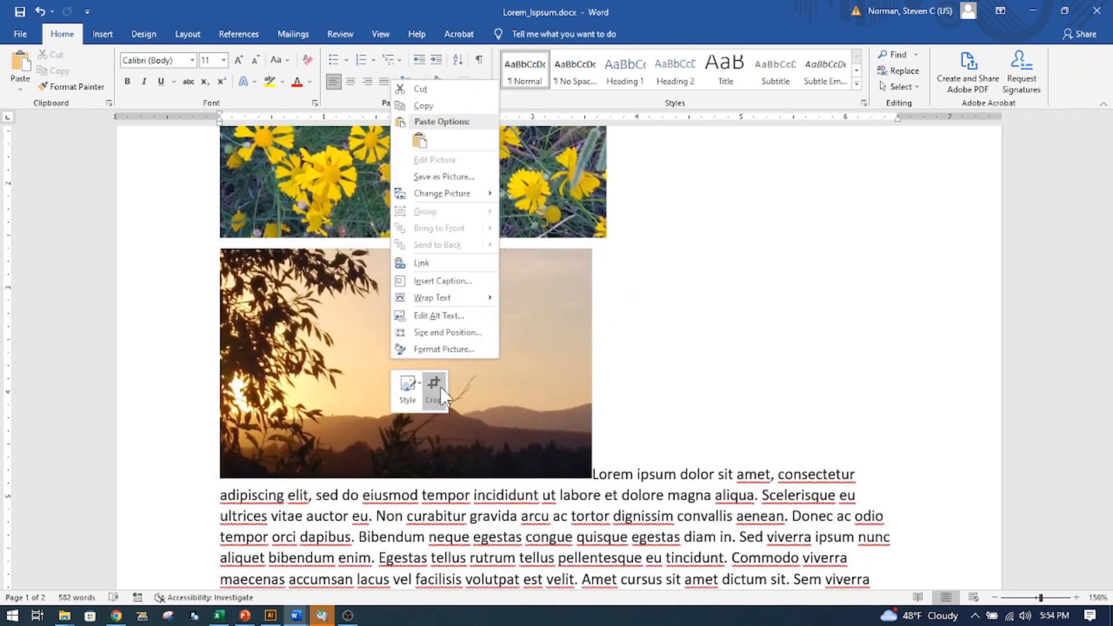
left_click(434, 381)
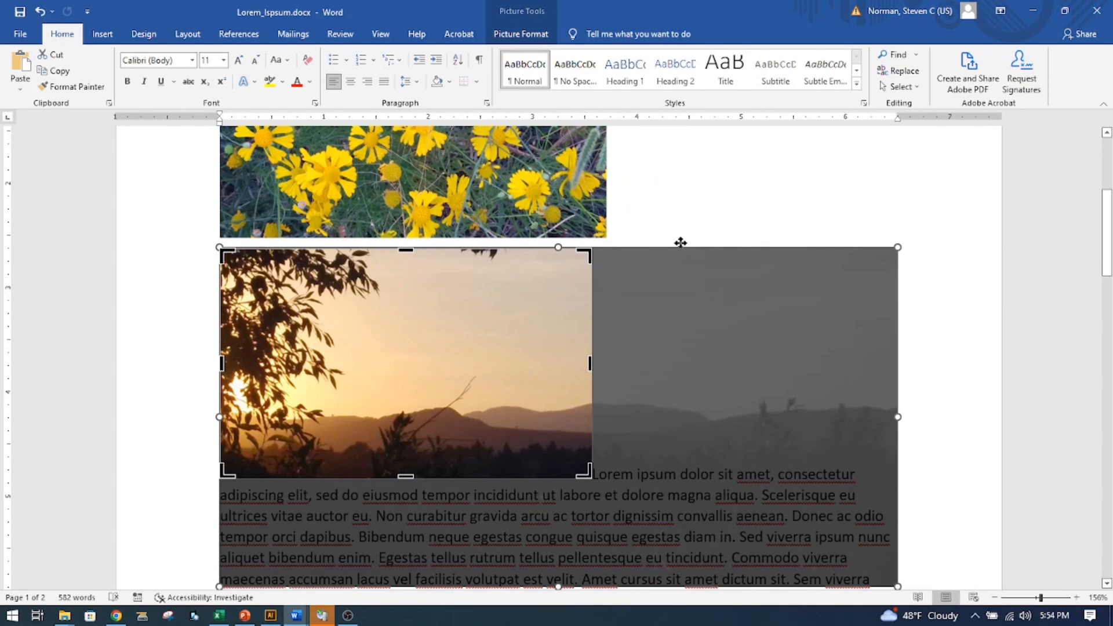
left_click(693, 198)
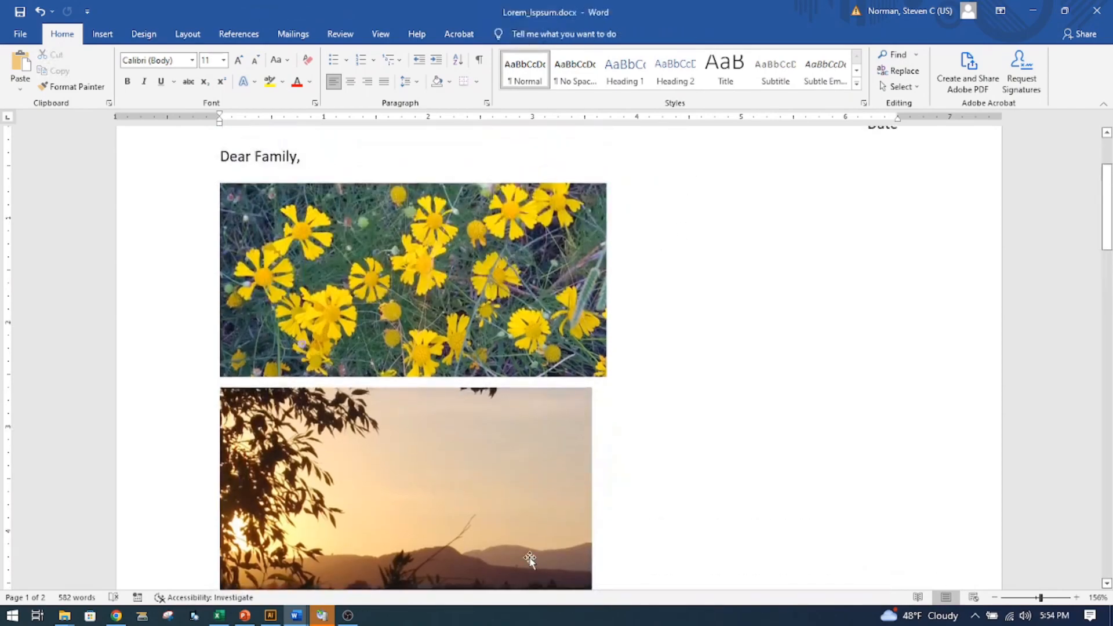
- Set the cropped sunset picture to Square text wrapping
right_click(490, 448)
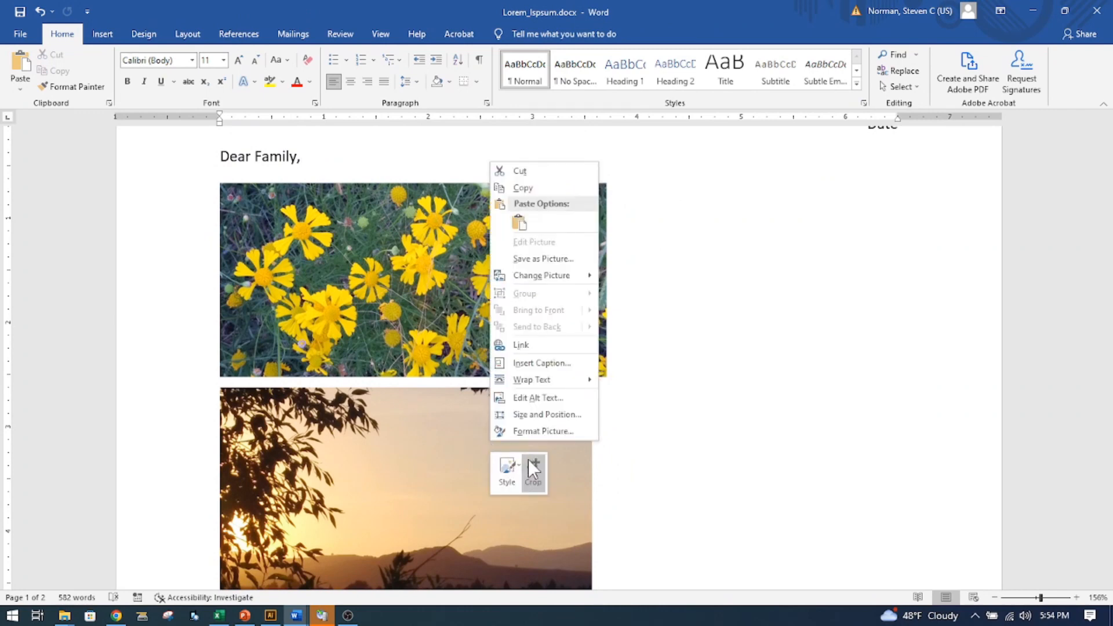
left_click(464, 510)
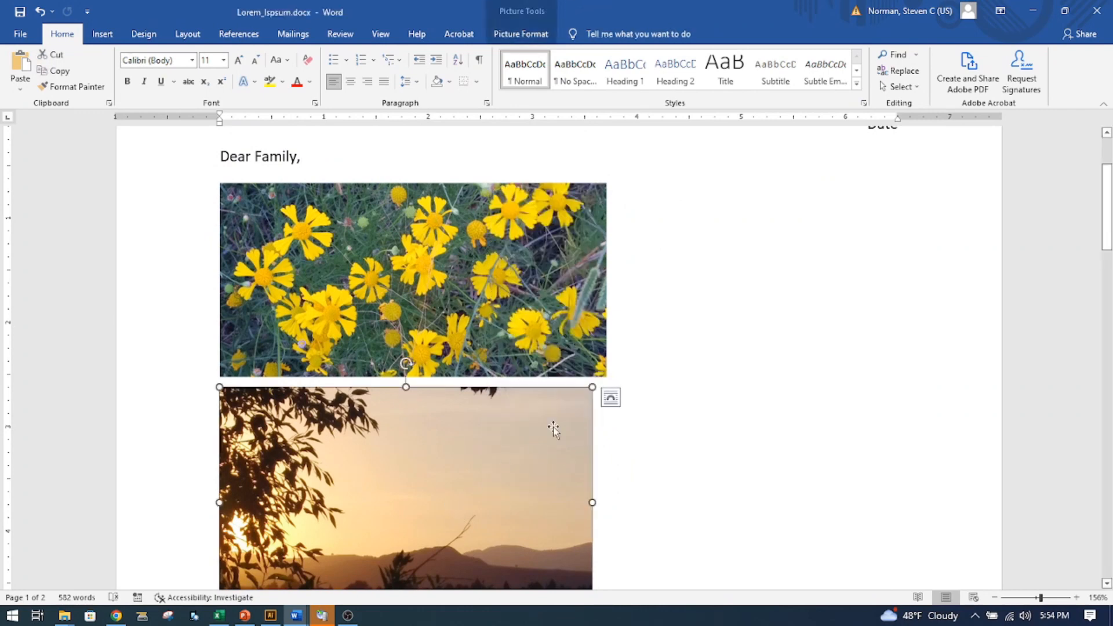
left_click(614, 399)
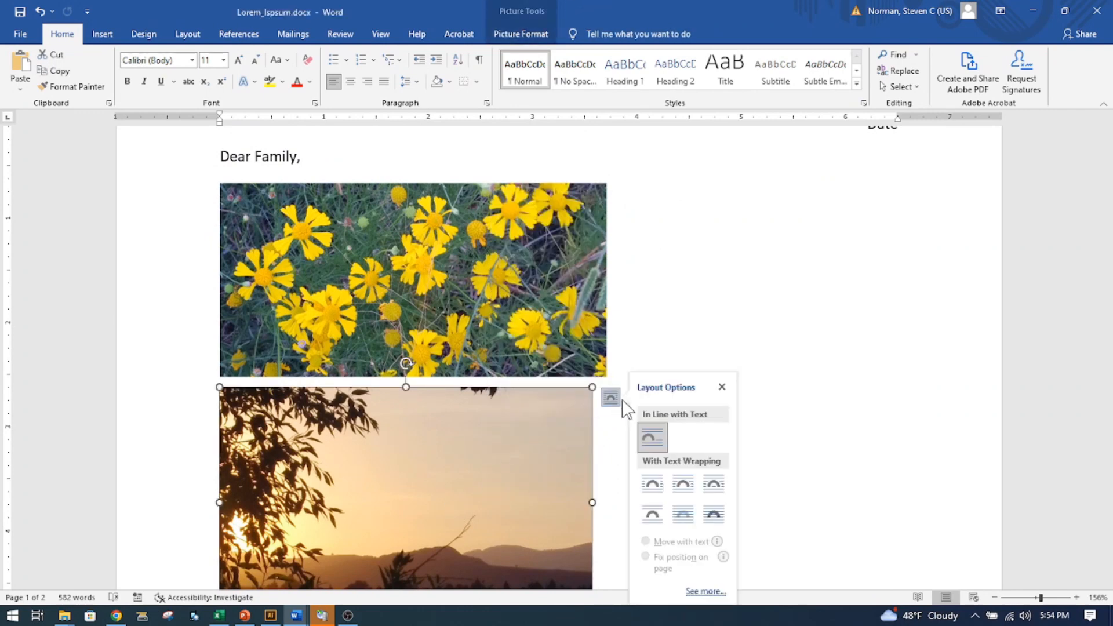
left_click(651, 489)
- Move the sunset picture to the second paragraph's right side and shrink it to about 2.9 inches wide
scroll(481, 474, "down", 3)
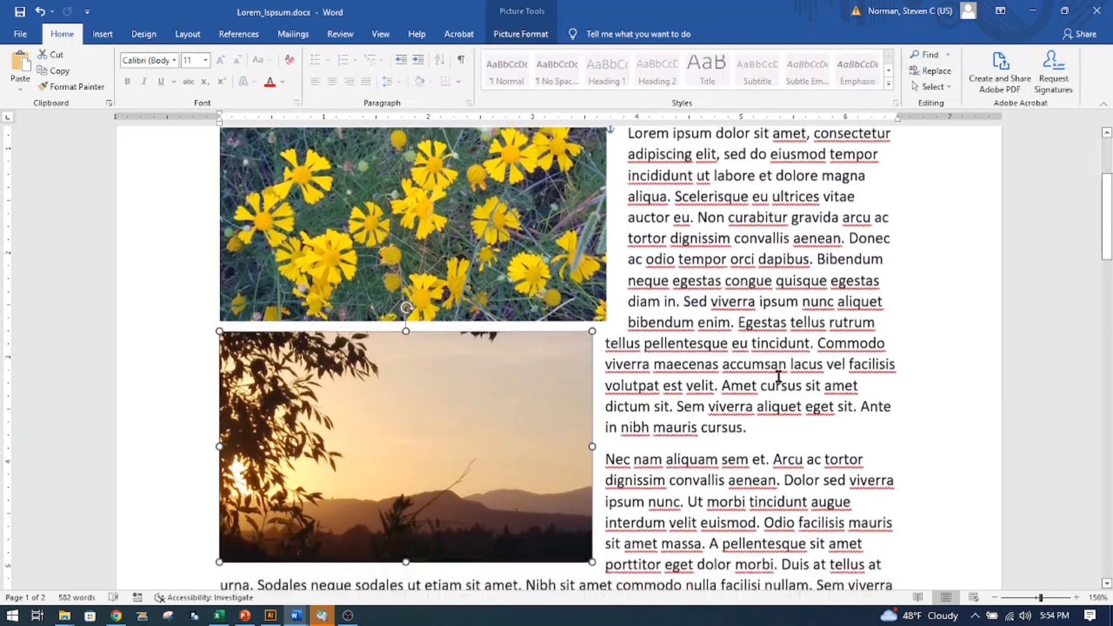
left_click_drag(482, 474, 795, 468)
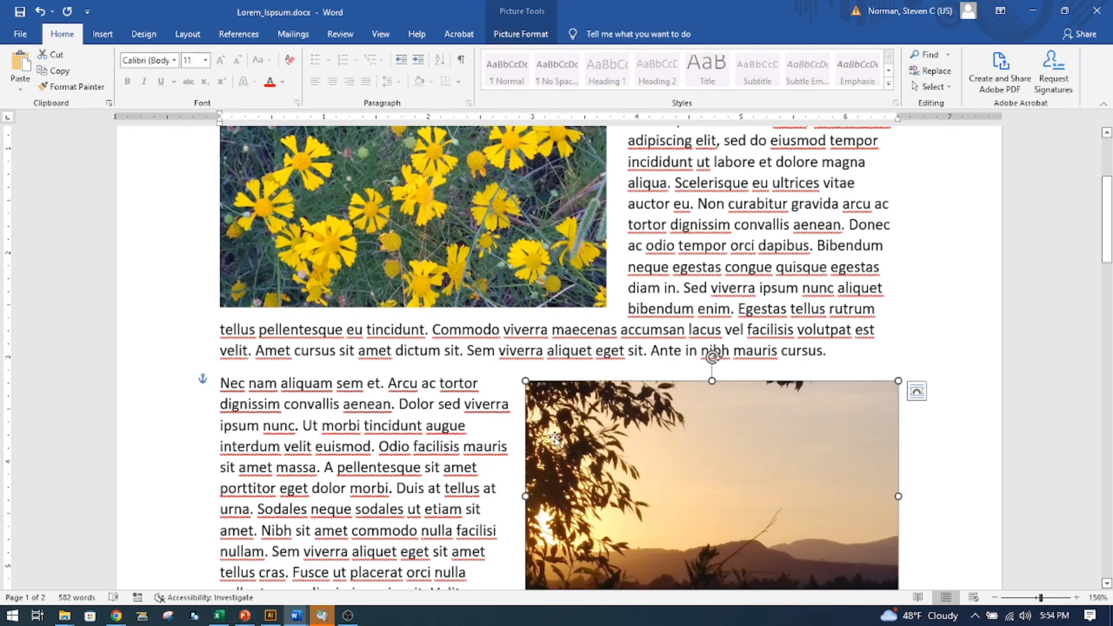
scroll(554, 439, "down", 2)
left_click_drag(526, 473, 596, 429)
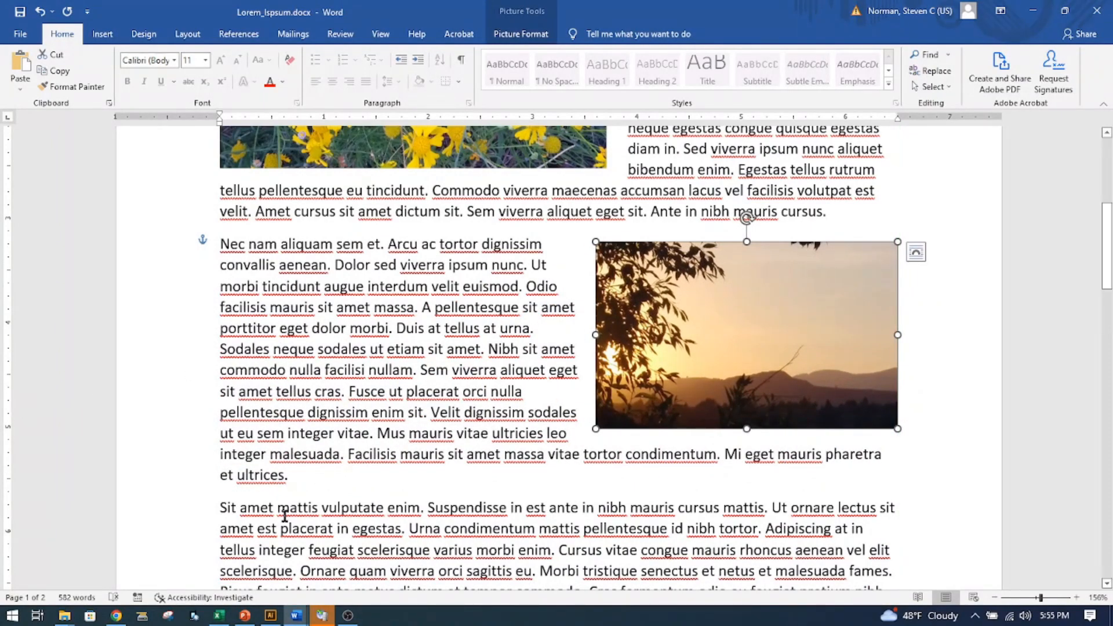
- Insert the pale yellow flower picture from its folder at the start of the "Sit amet mattis" paragraph
scroll(284, 516, "down", 2)
left_click(223, 368)
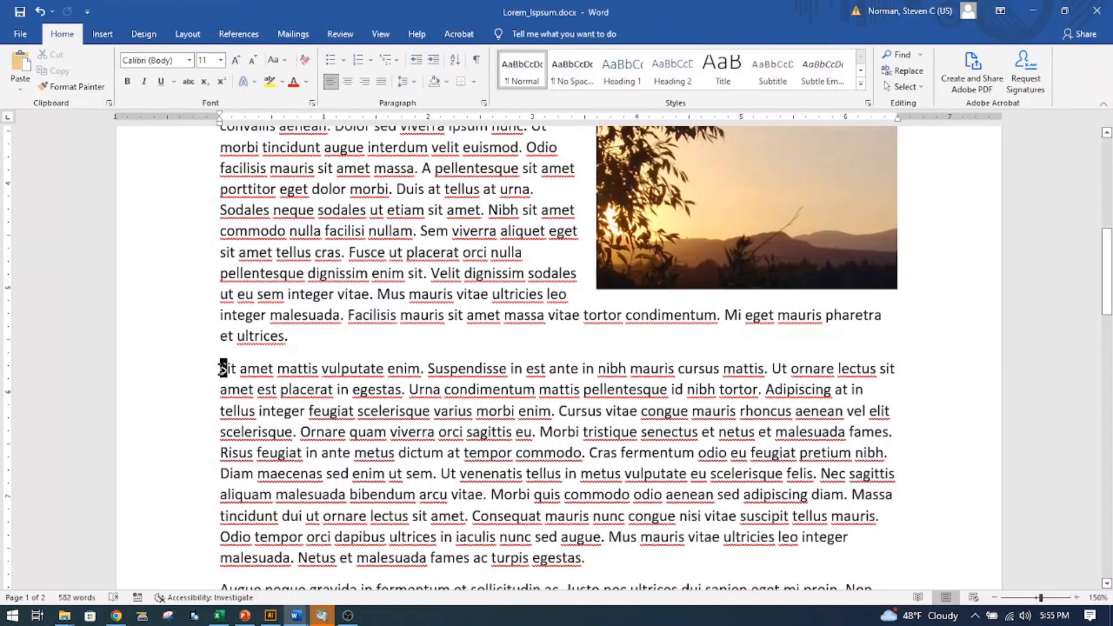
key("alt+Tab")
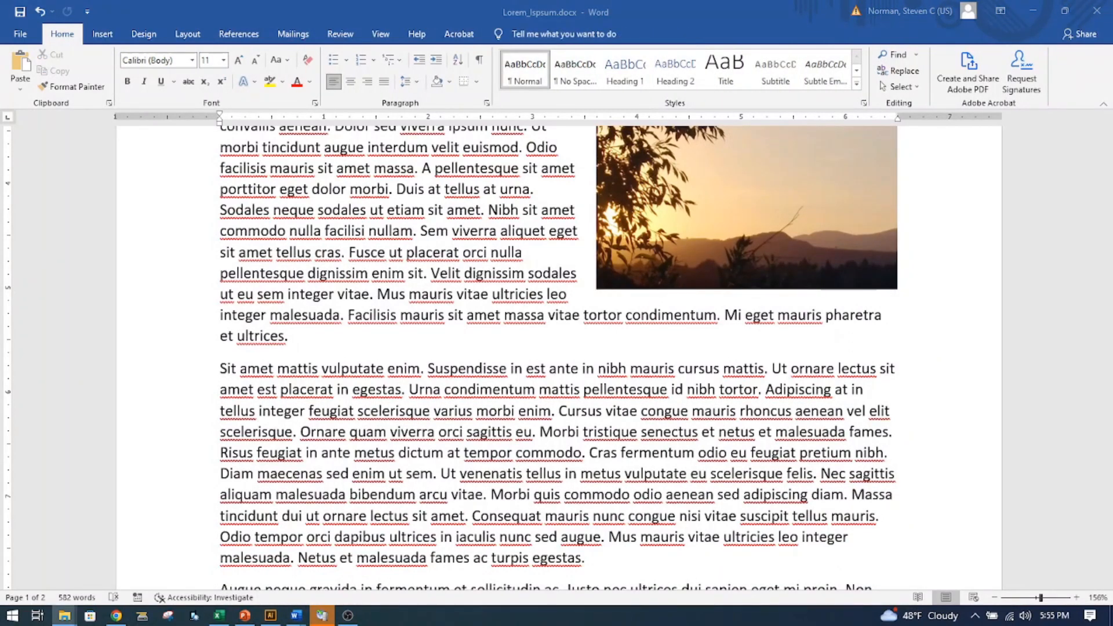
left_click_drag(2, 414, 220, 376)
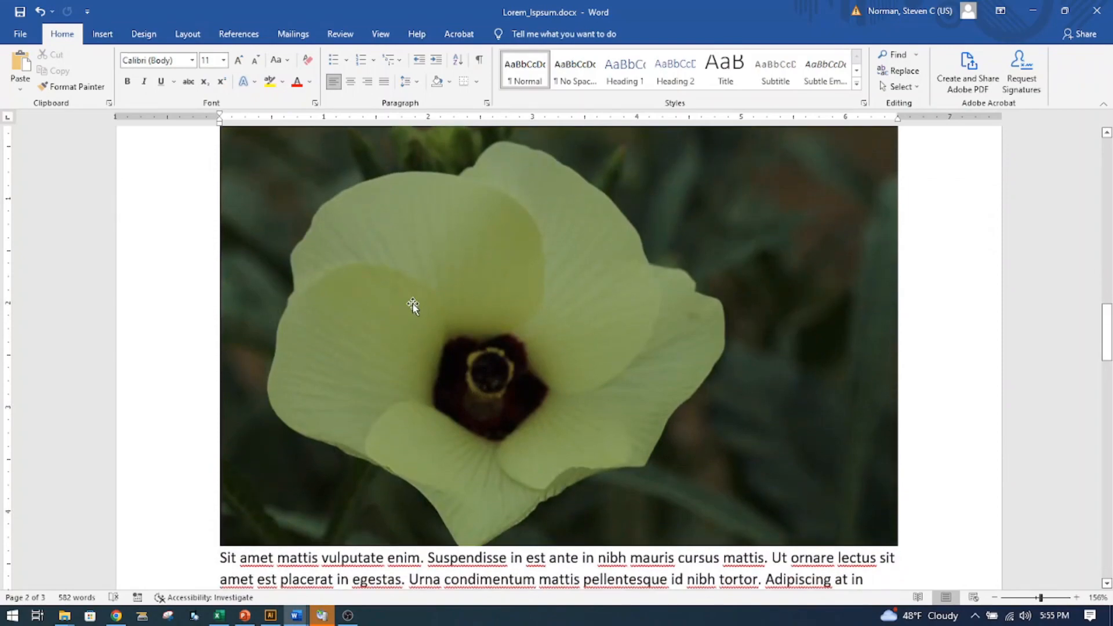
- Shrink the pale yellow flower picture to about 3.55 inches wide and set it to Square text wrapping
left_click(412, 302)
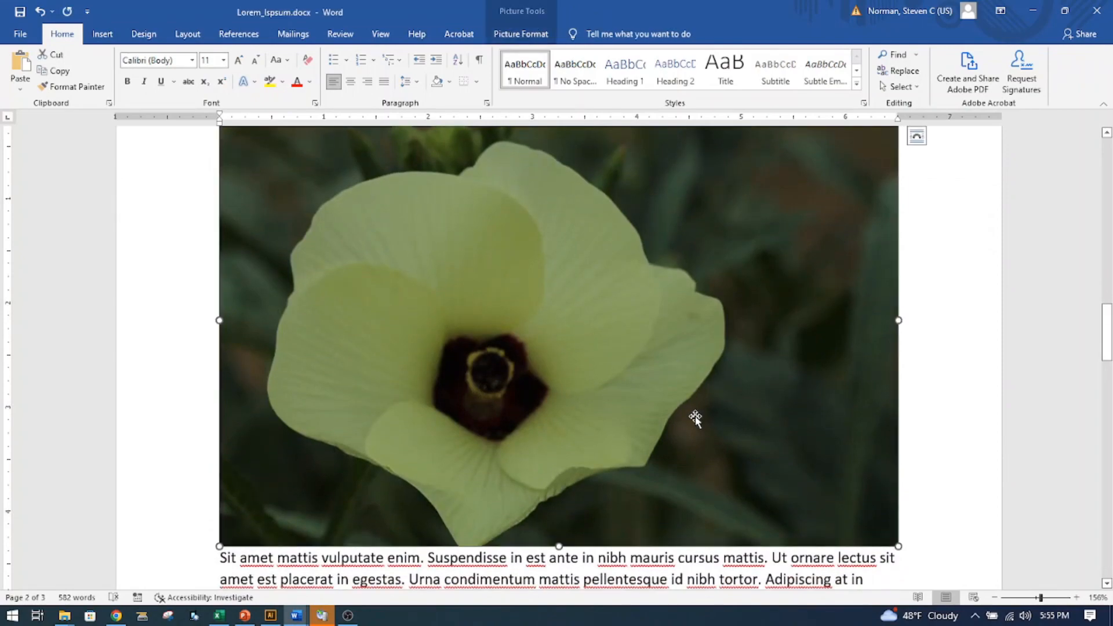
left_click_drag(899, 547, 591, 336)
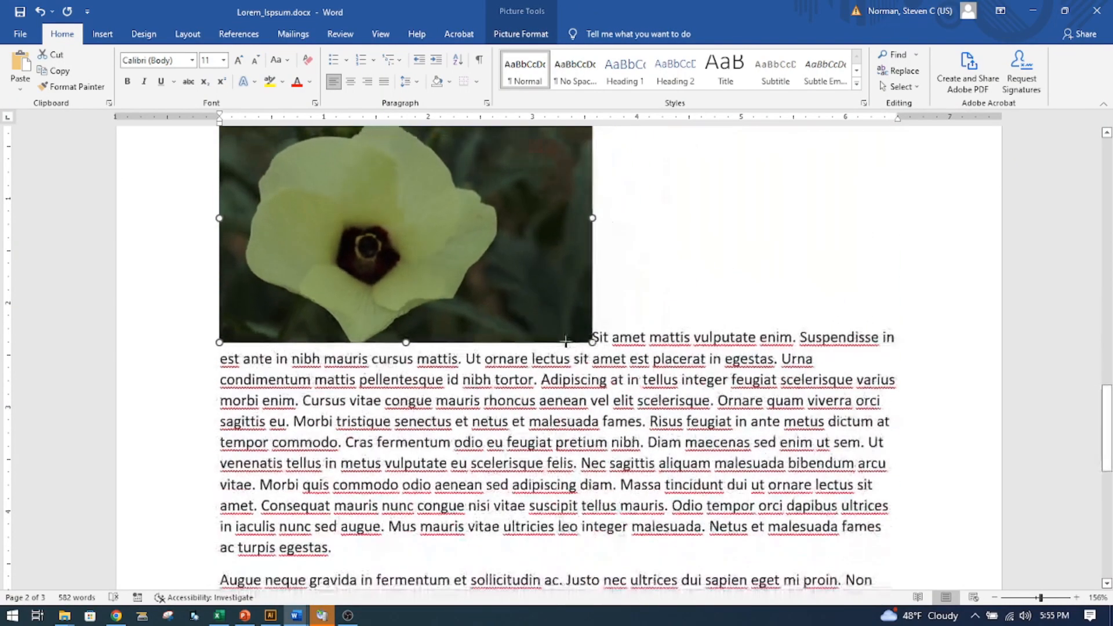
scroll(580, 311, "up", 2)
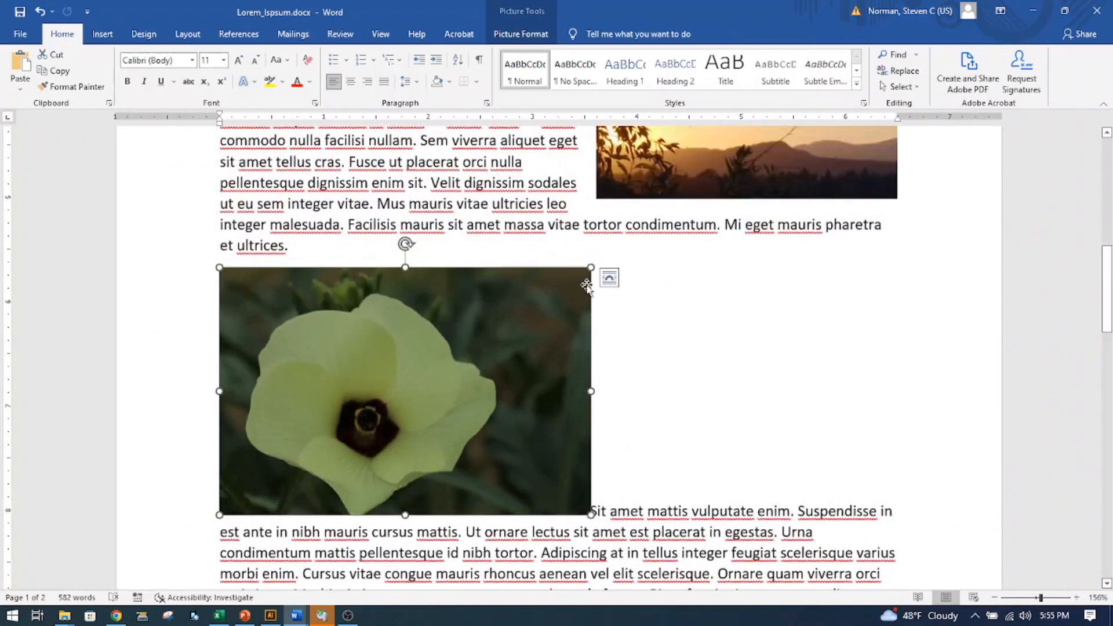
left_click(610, 283)
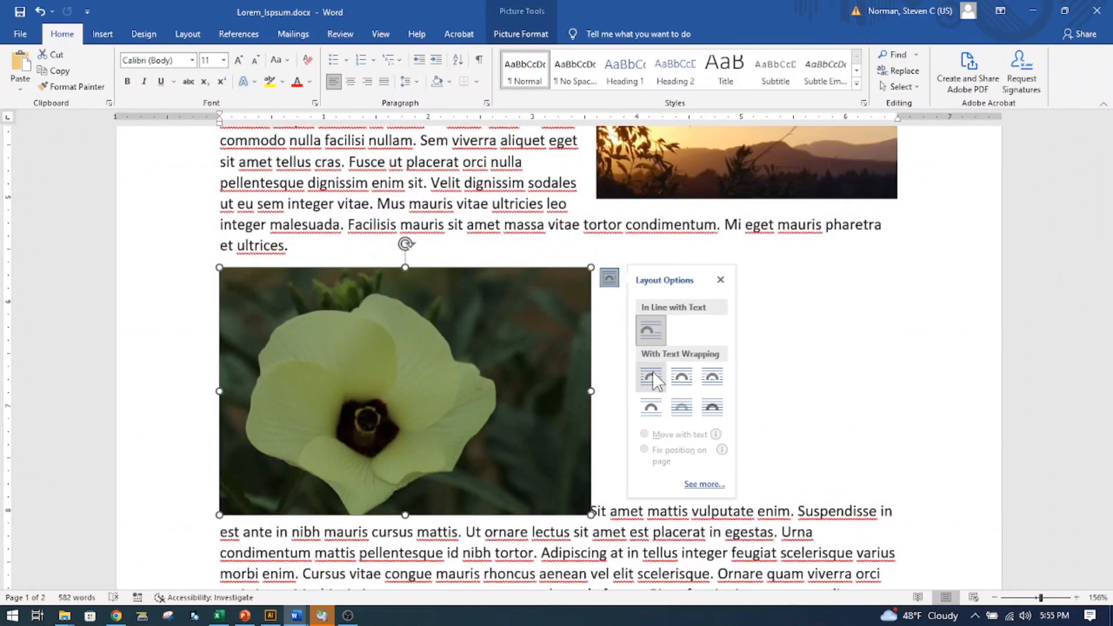
left_click(652, 377)
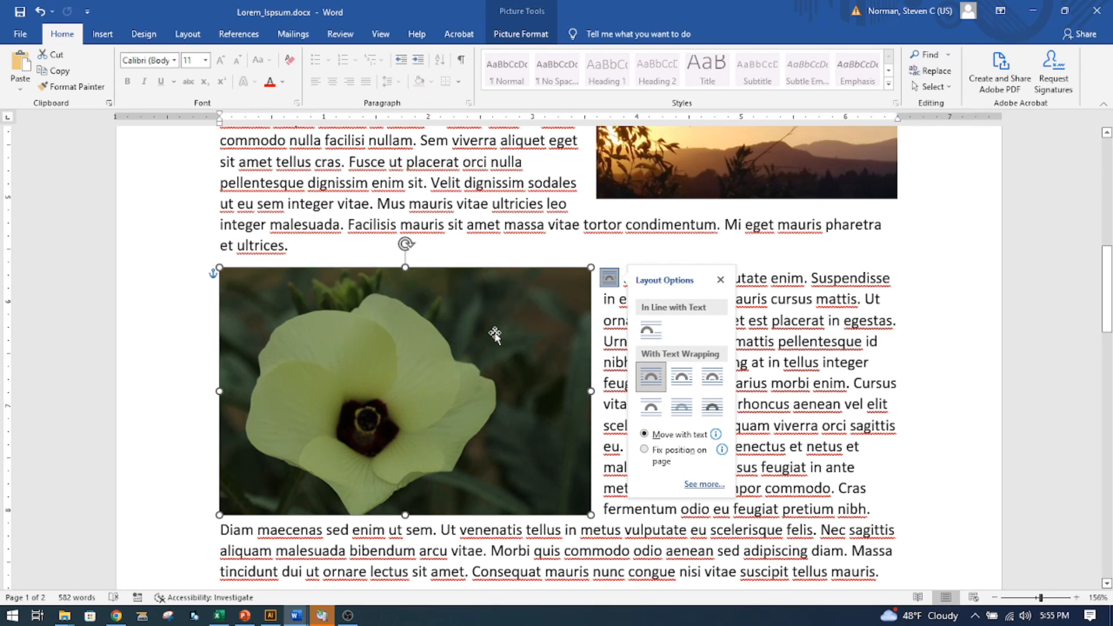
- Brighten the pale yellow flower picture and raise its contrast using the Brightness/Contrast preset in the last row's fourth column
left_click(524, 35)
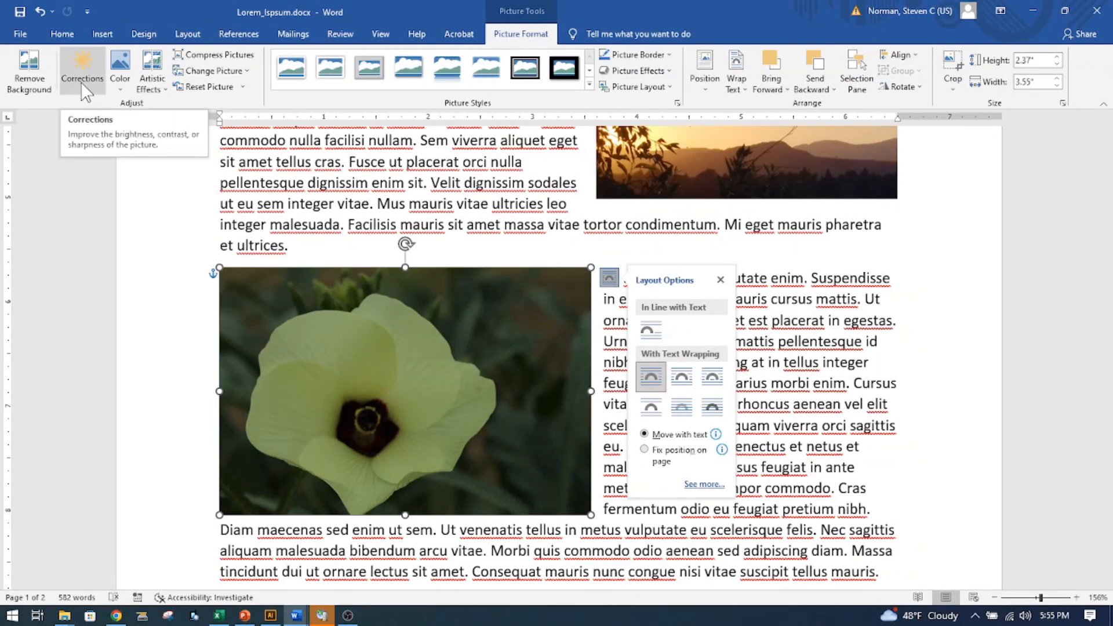
left_click(83, 80)
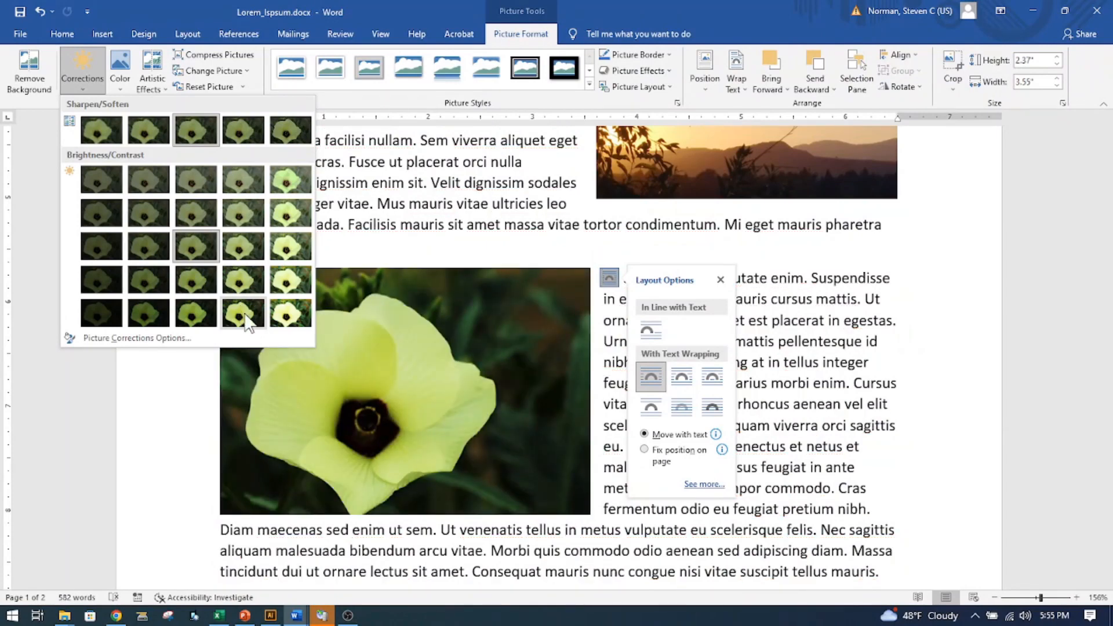
left_click(246, 320)
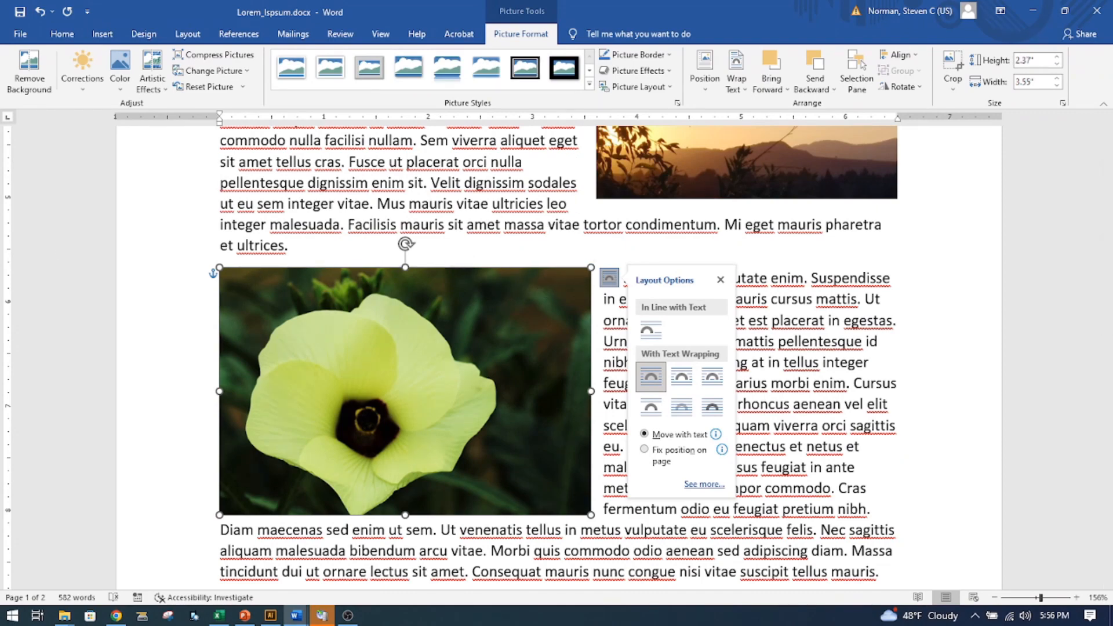
key("Escape")
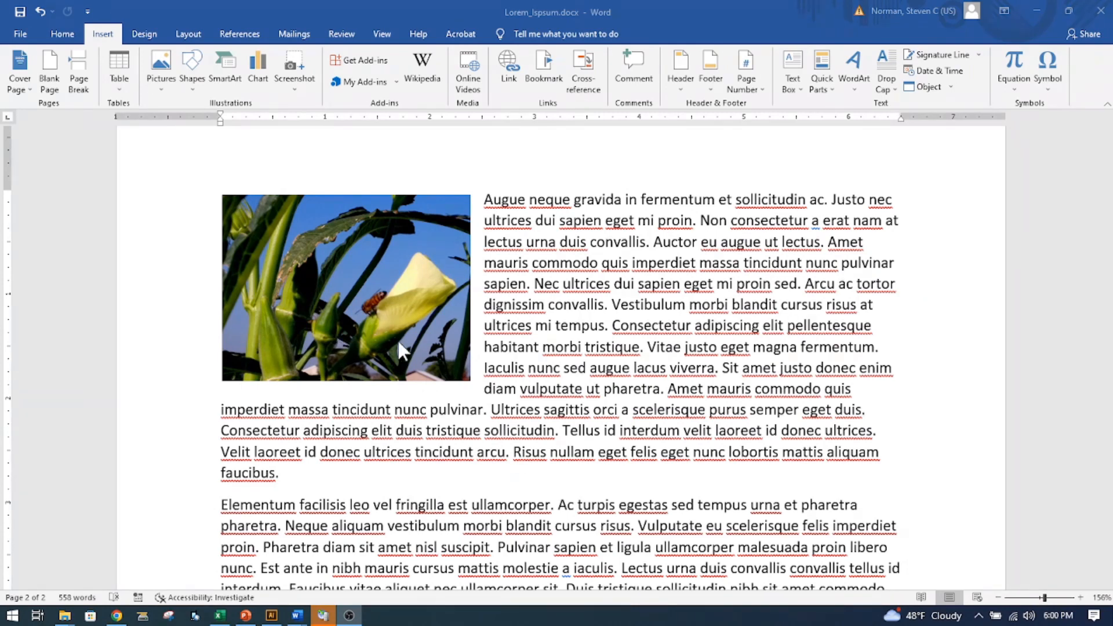
- Draw a line arrow about 0.69 by 0.51 inches on the pale yellow flower picture, pointing at the beetle
left_click(62, 35)
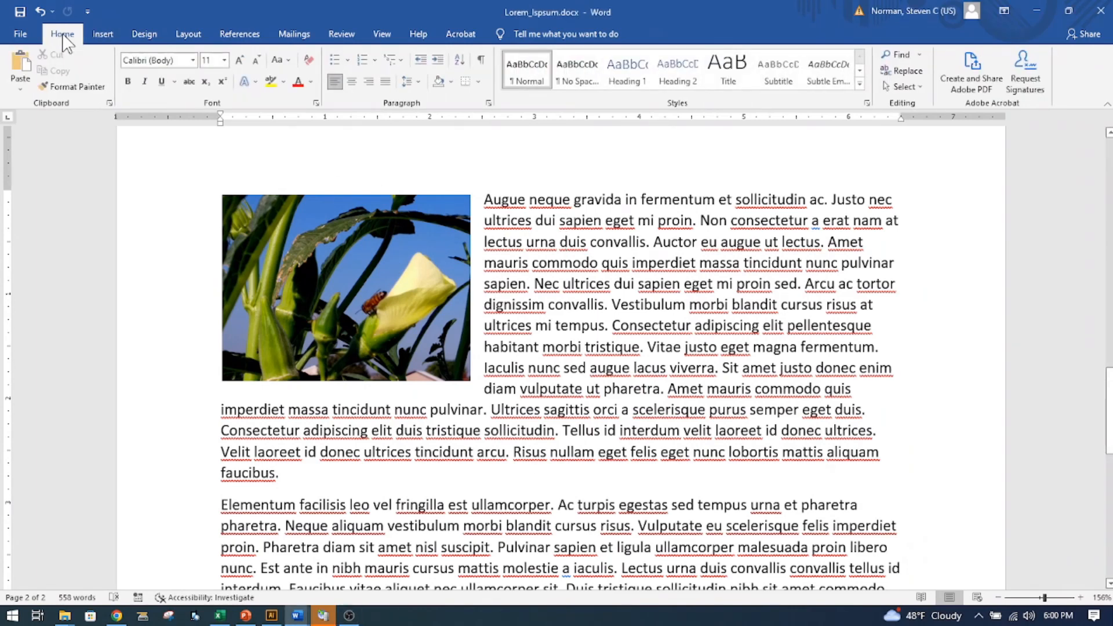
left_click(104, 36)
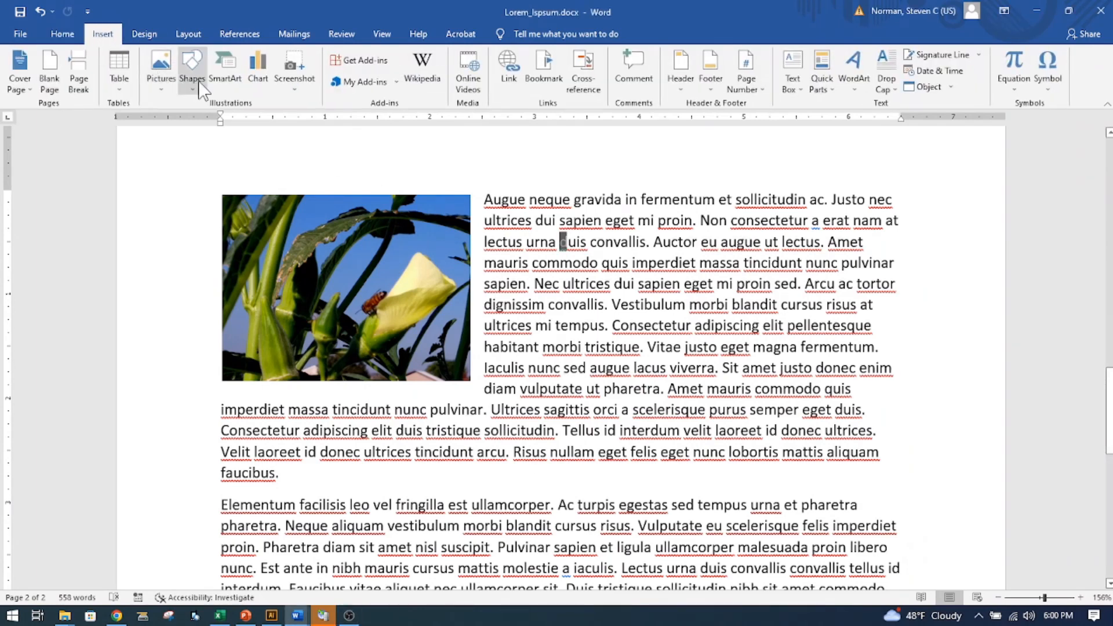
left_click(192, 76)
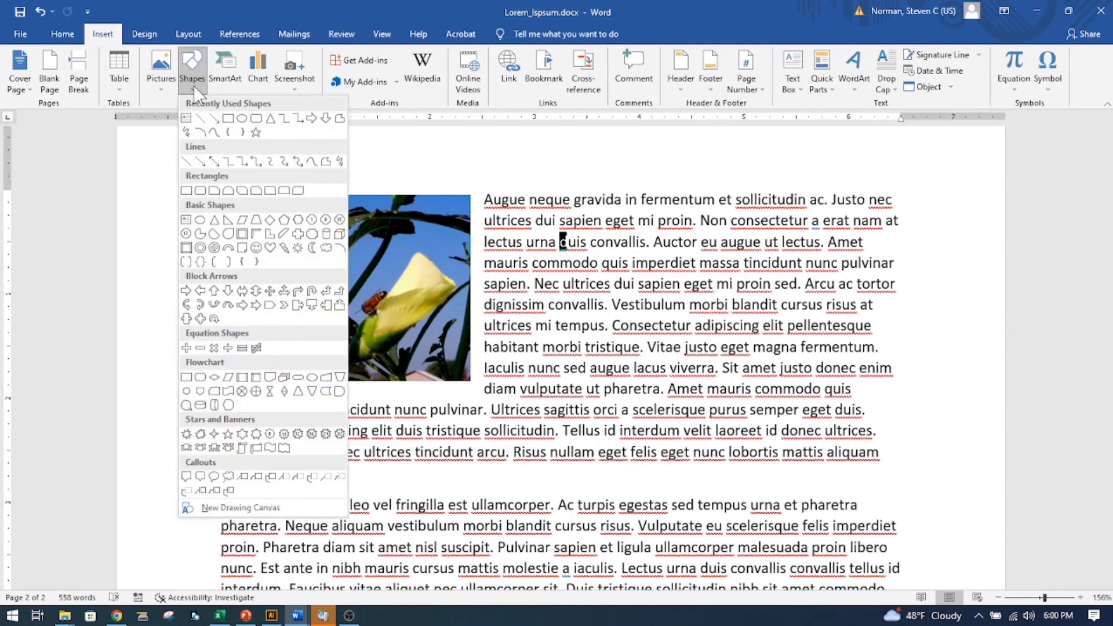
left_click(216, 122)
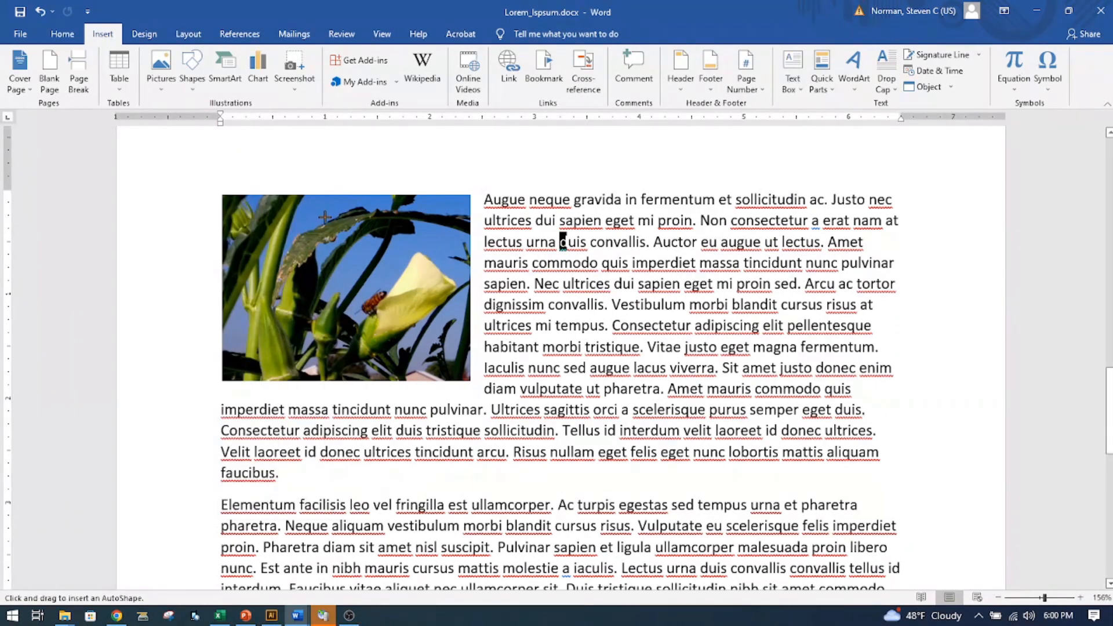
left_click_drag(325, 217, 377, 289)
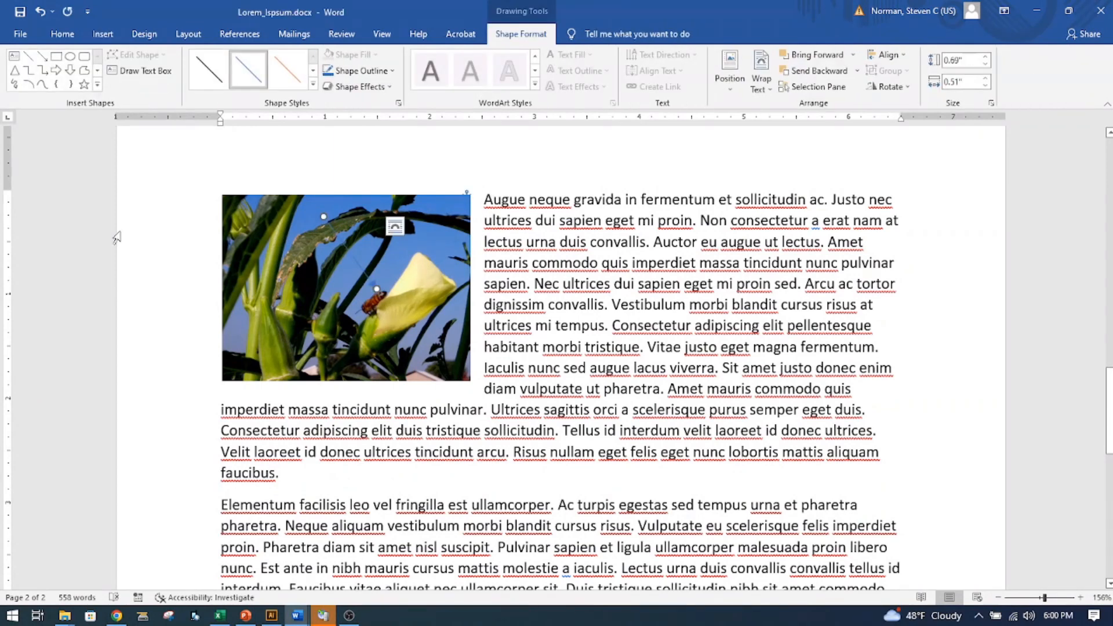
- Apply the orange line style to the arrow and set its outline weight to 3 pt
left_click(291, 74)
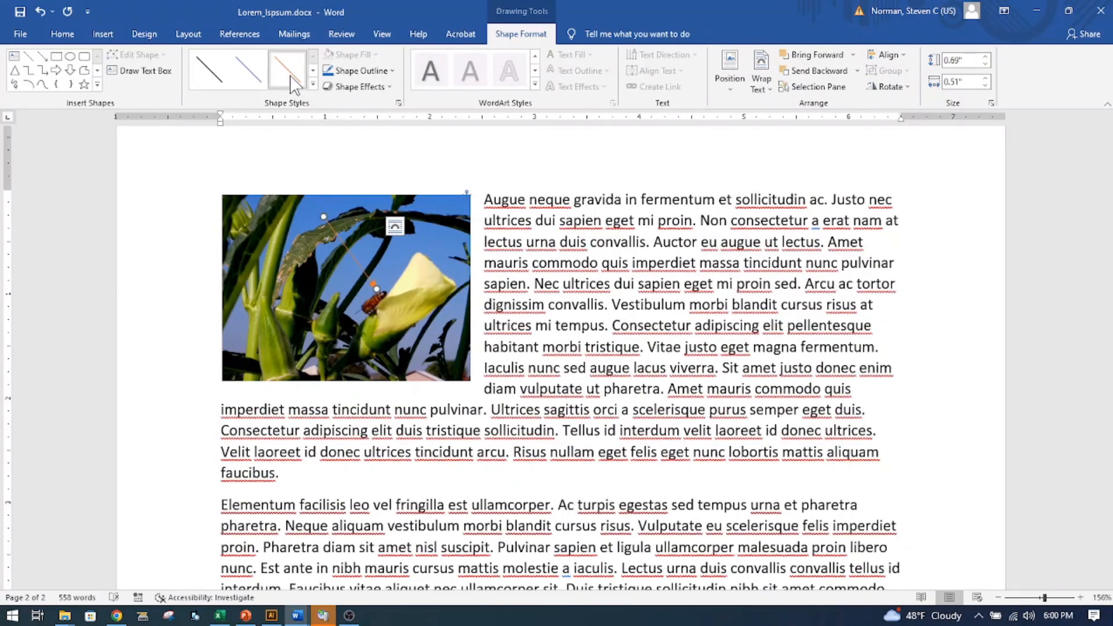
left_click(393, 70)
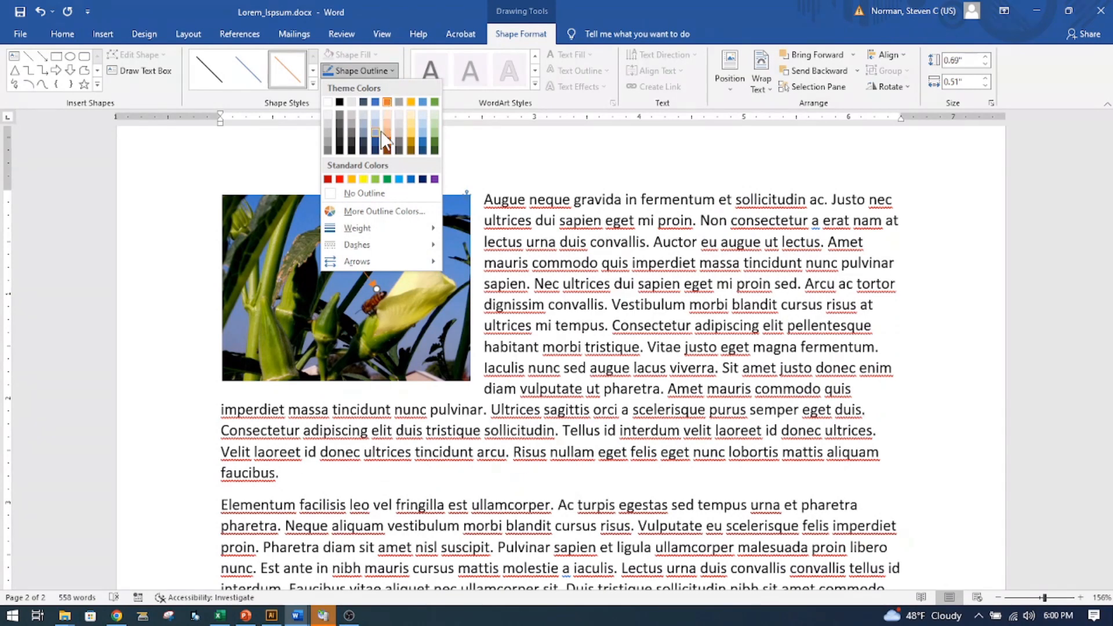
mouse_move(353, 227)
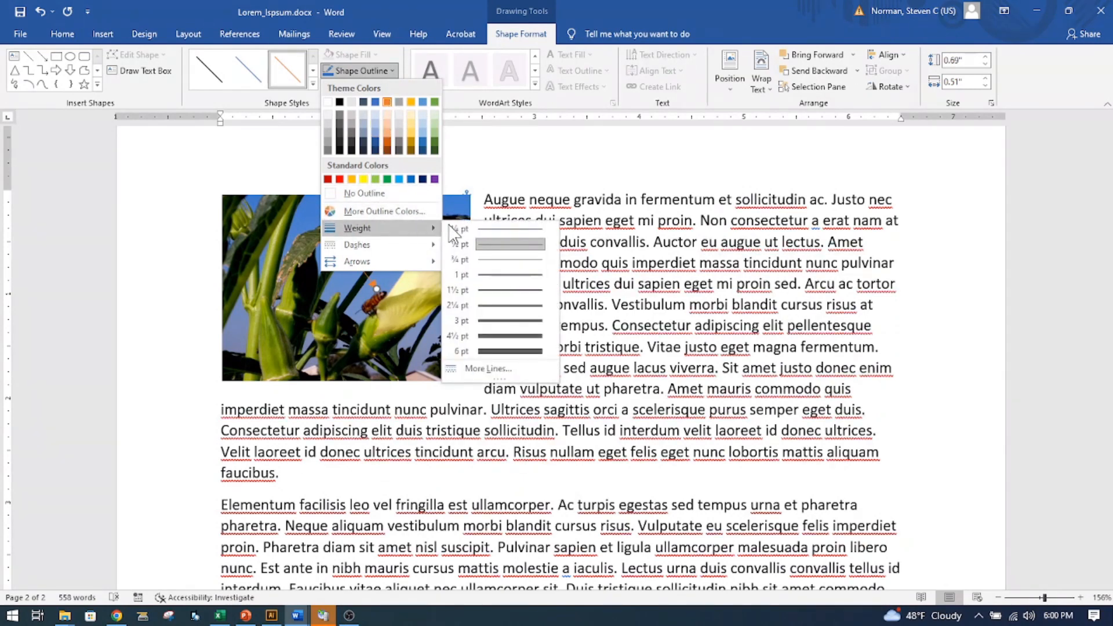
left_click(481, 321)
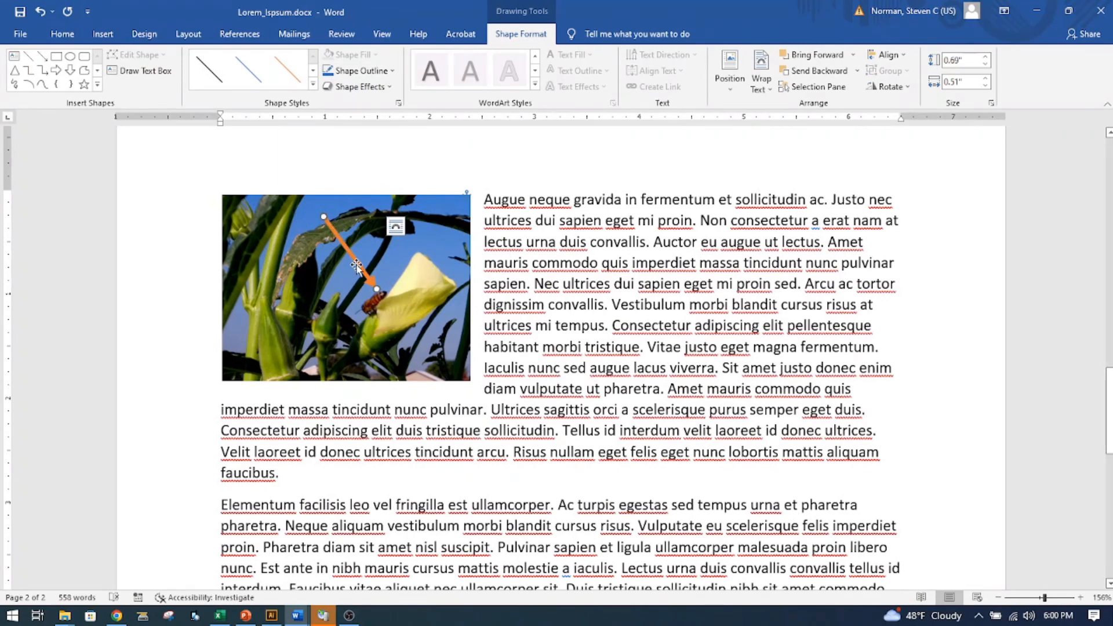
- Nudge the arrow toward the beetle and pull its tail down and left, to about 0.39 inches high and 0.83 inches wide
left_click_drag(351, 254, 346, 258)
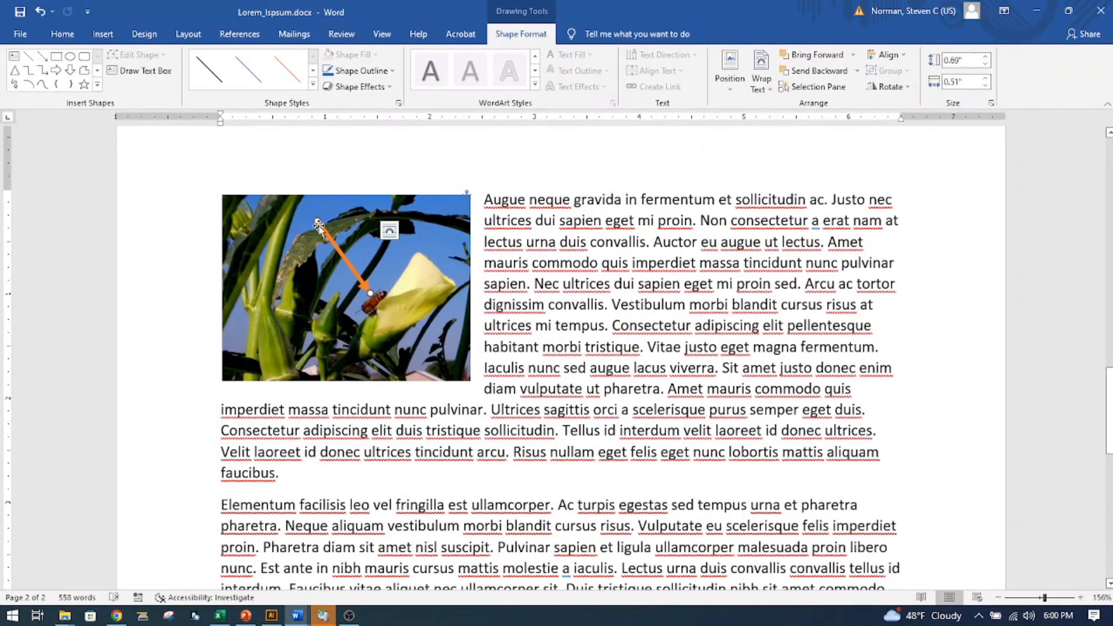
left_click_drag(317, 219, 283, 253)
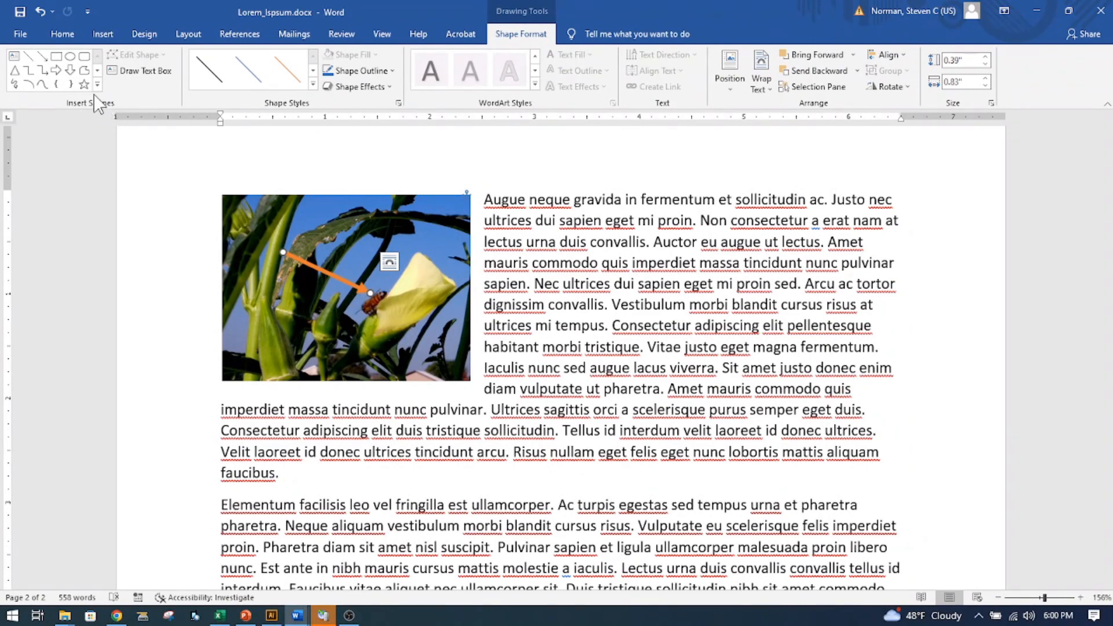
- Change the font of the first four lines beside the pale yellow flower picture to Brush Script Std
left_click(62, 35)
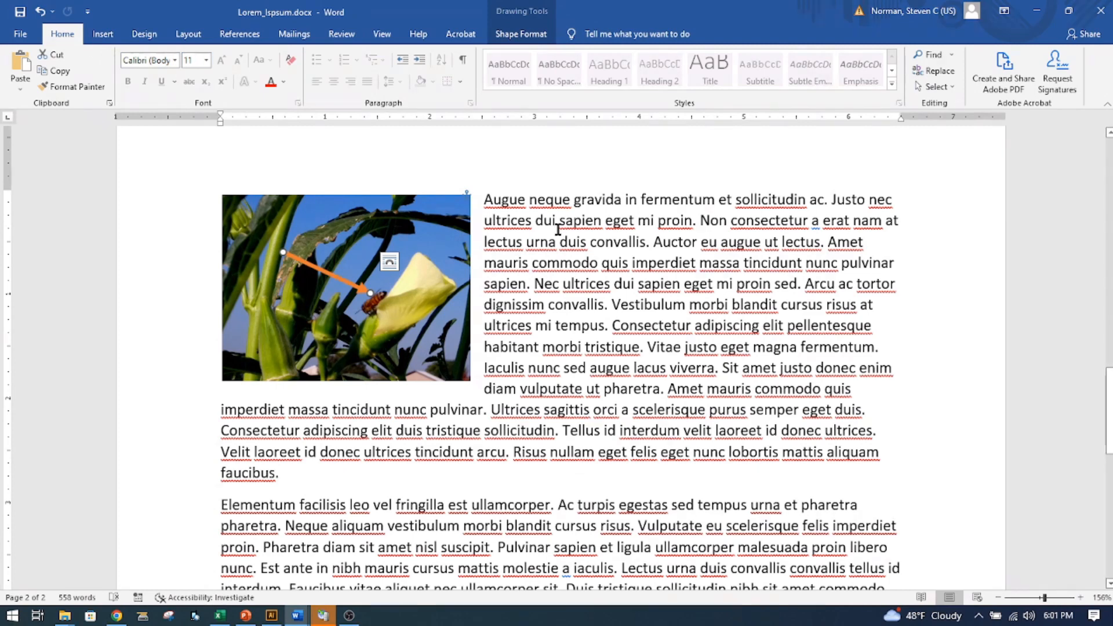
mouse_move(485, 200)
left_mouse_down()
mouse_move(867, 200)
mouse_move(887, 269)
left_mouse_up()
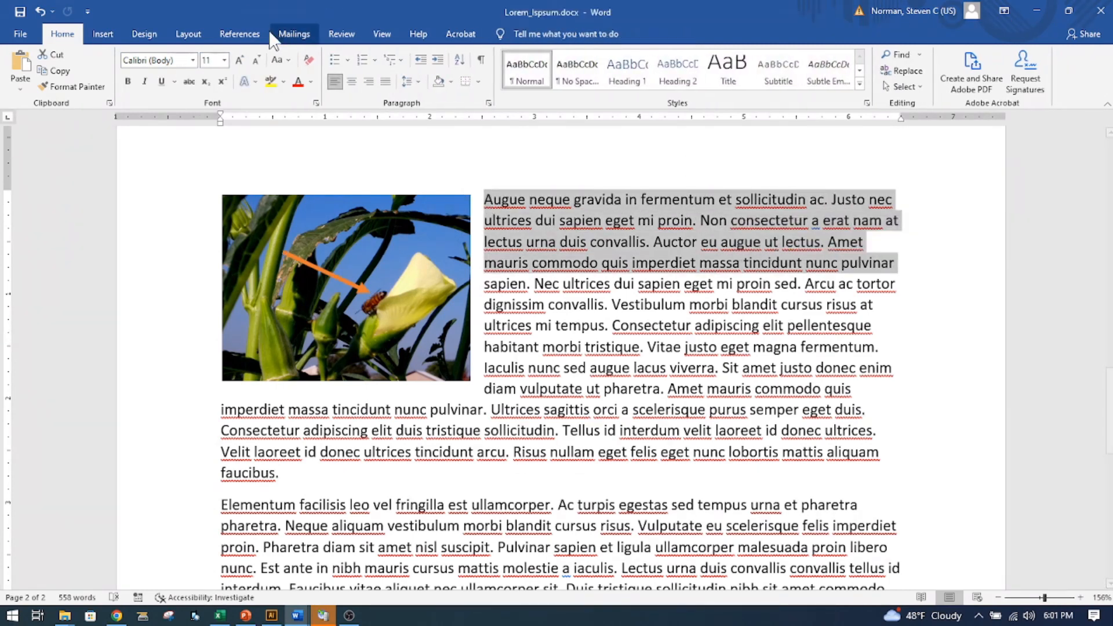
left_click(193, 60)
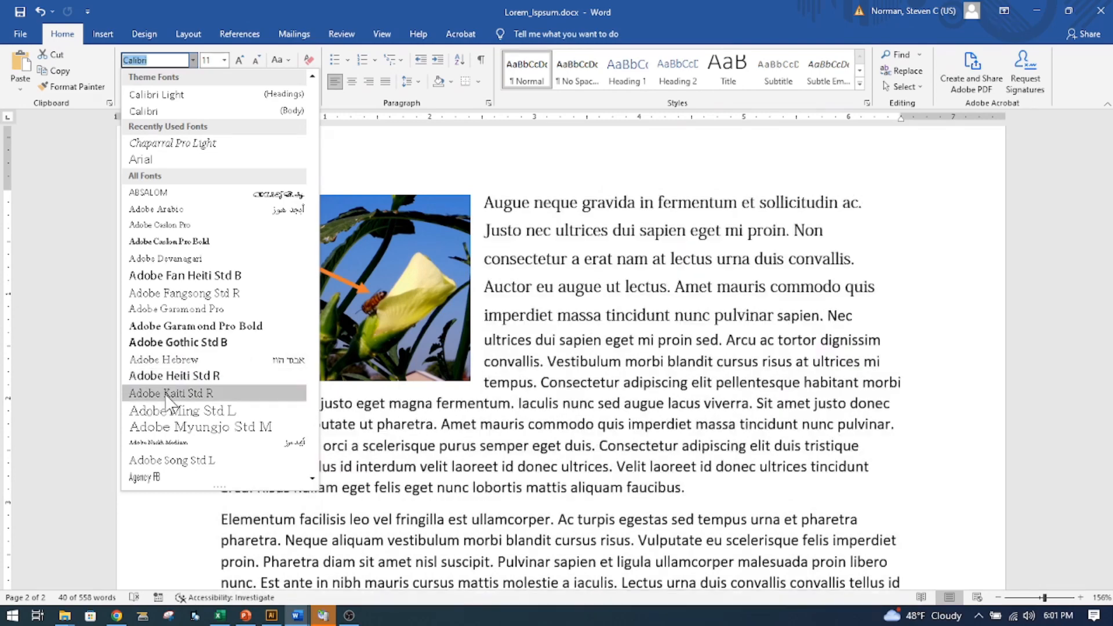
left_click(312, 479)
scroll(312, 479, "down", 2)
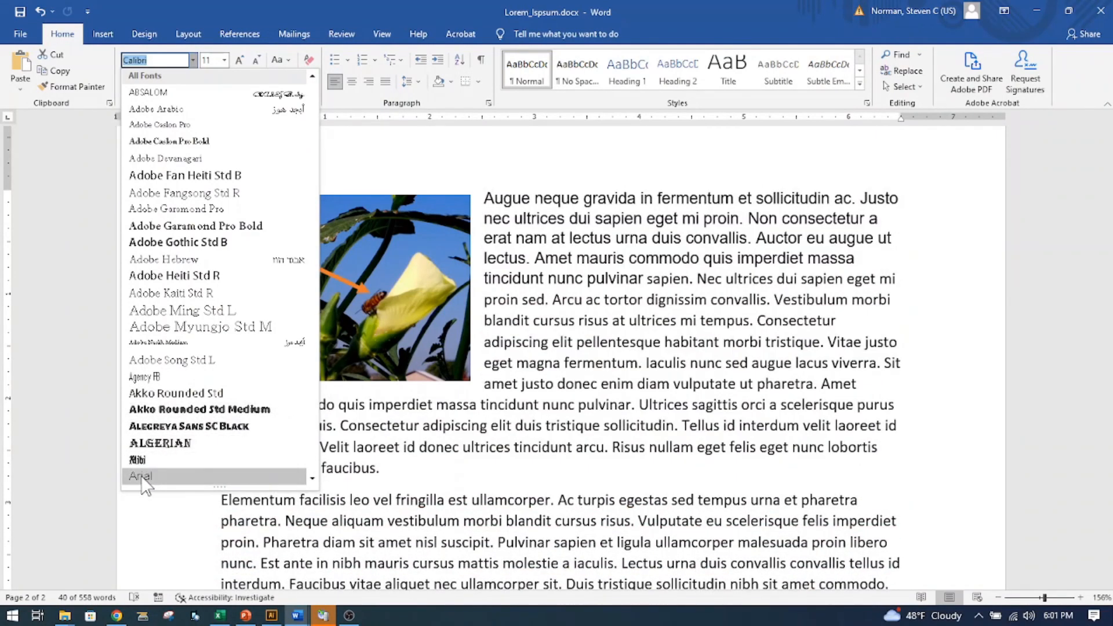
scroll(312, 479, "down", 3)
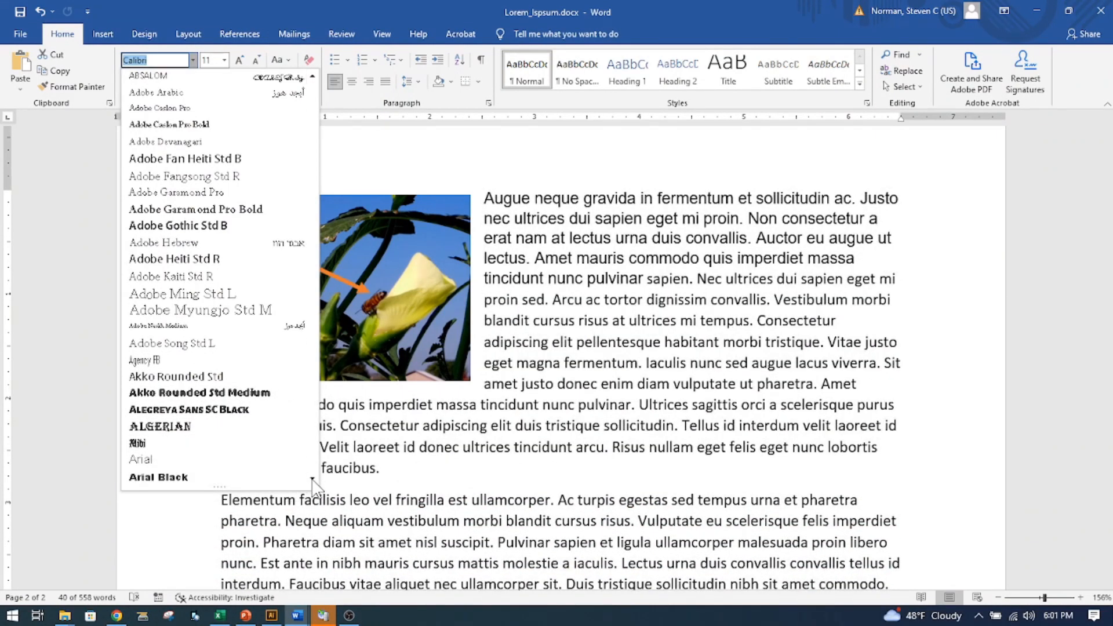
scroll(313, 480, "down", 6)
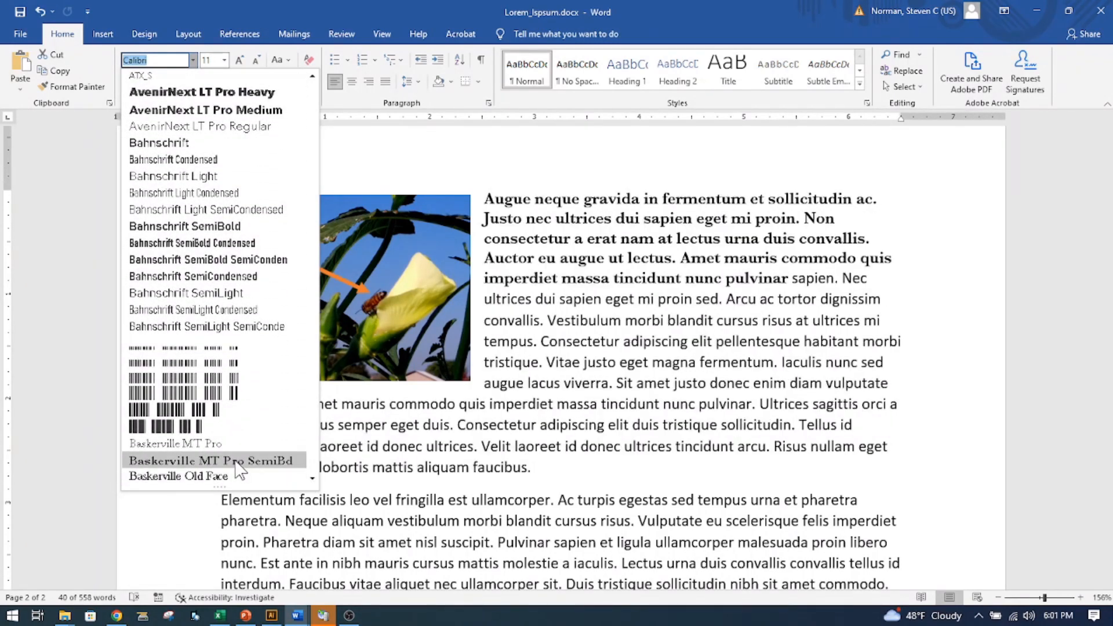
left_click(313, 479)
scroll(313, 479, "down", 4)
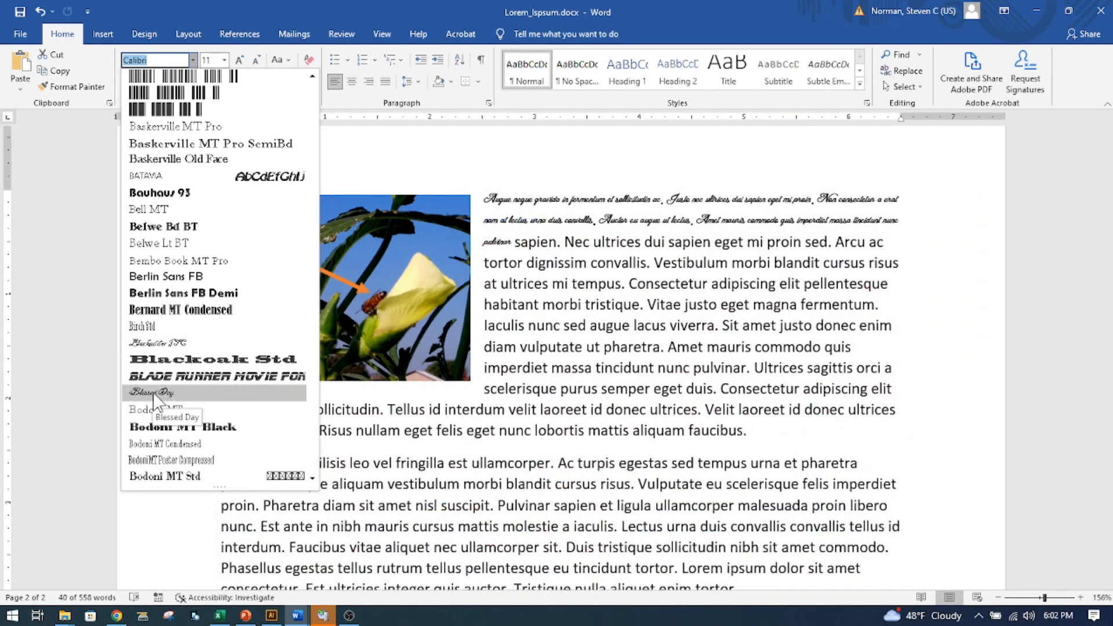
left_click(312, 479)
scroll(312, 479, "down", 3)
left_click(312, 480)
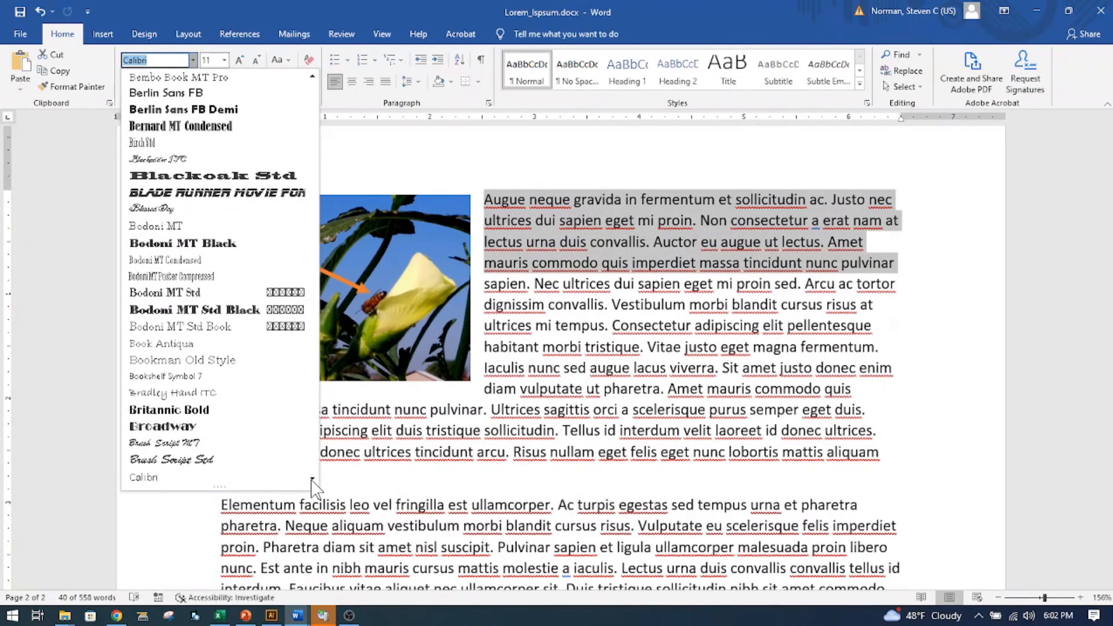
left_click(182, 456)
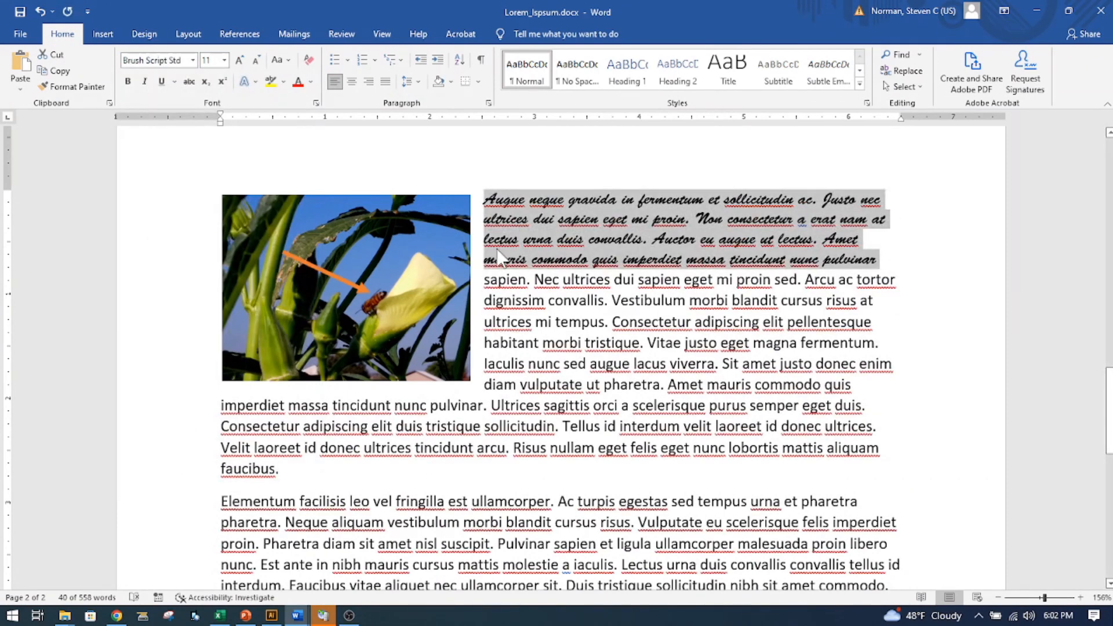
- Set the Brush Script text to size 14 and give it a dark green theme font color
left_click(224, 60)
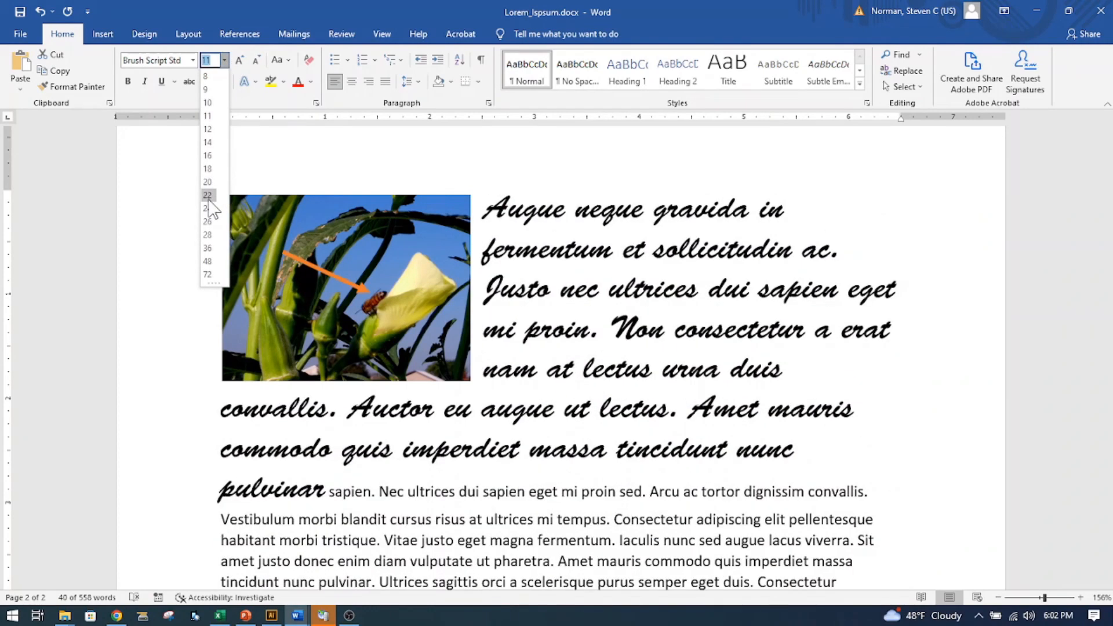
left_click(208, 144)
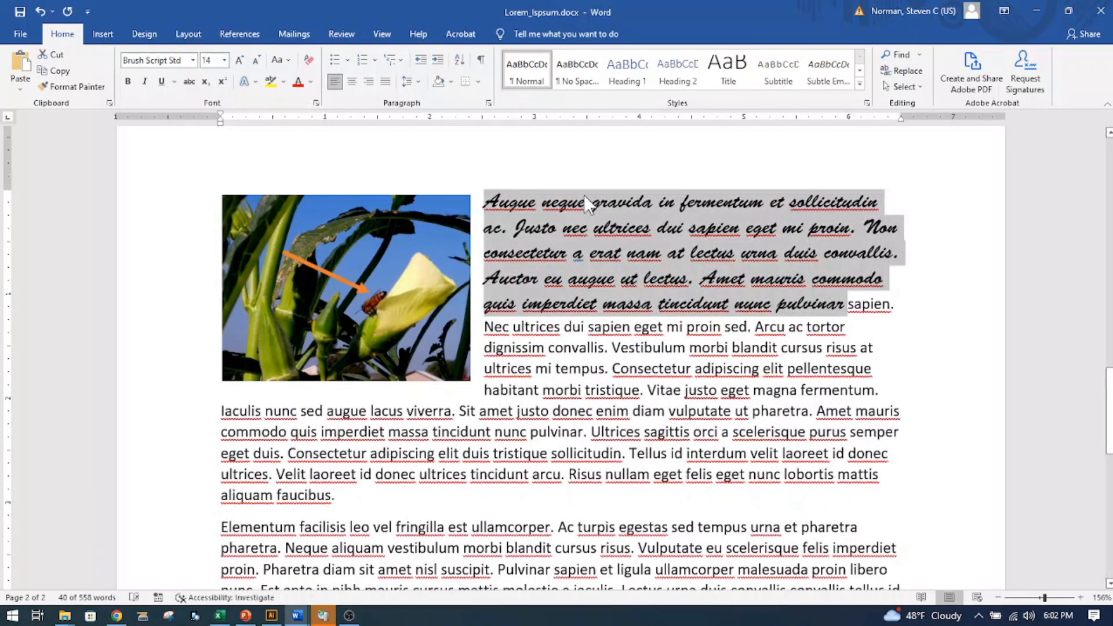
left_click(311, 81)
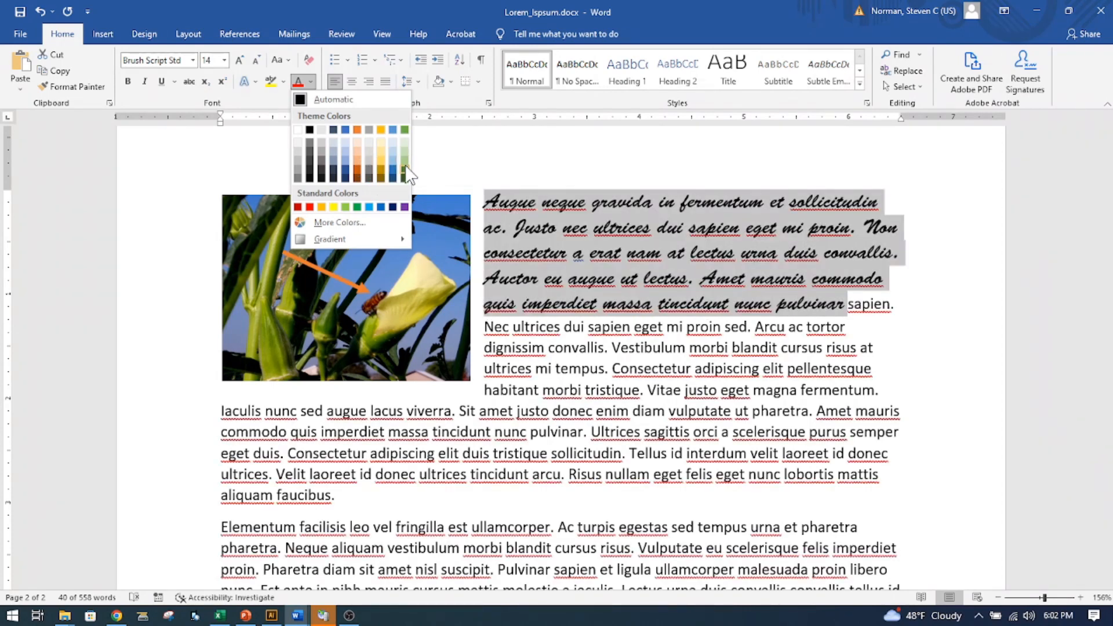
left_click(405, 170)
left_click(631, 304)
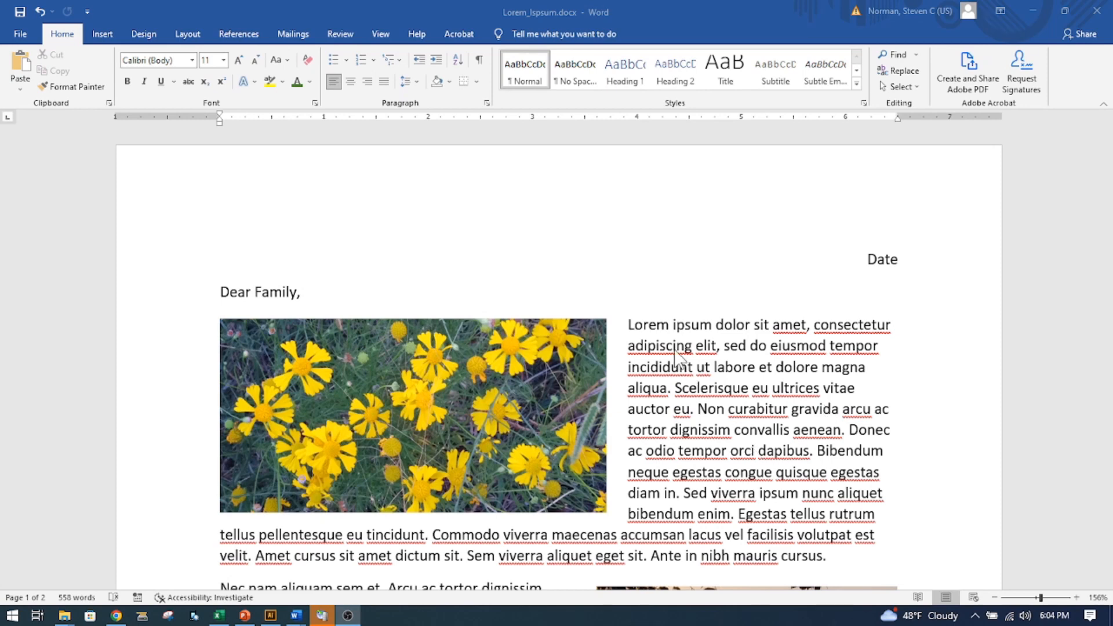
- Run the spelling and grammar check, replacing "ultrices" with "utricles" once and "morbi" with "morbid" for all occurrences
left_click(341, 36)
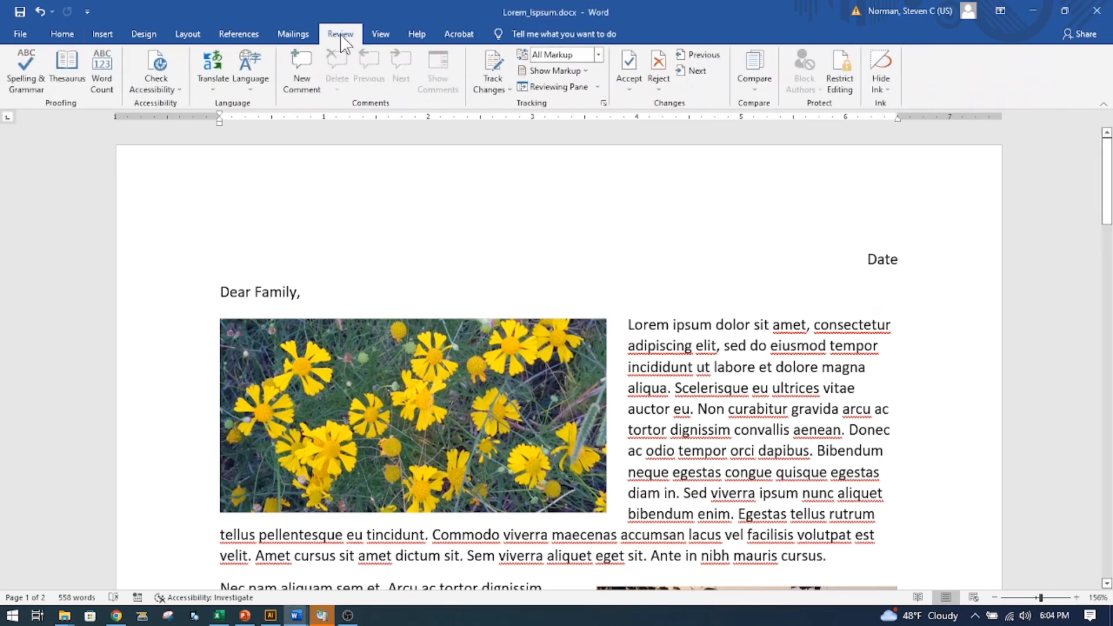
left_click(22, 81)
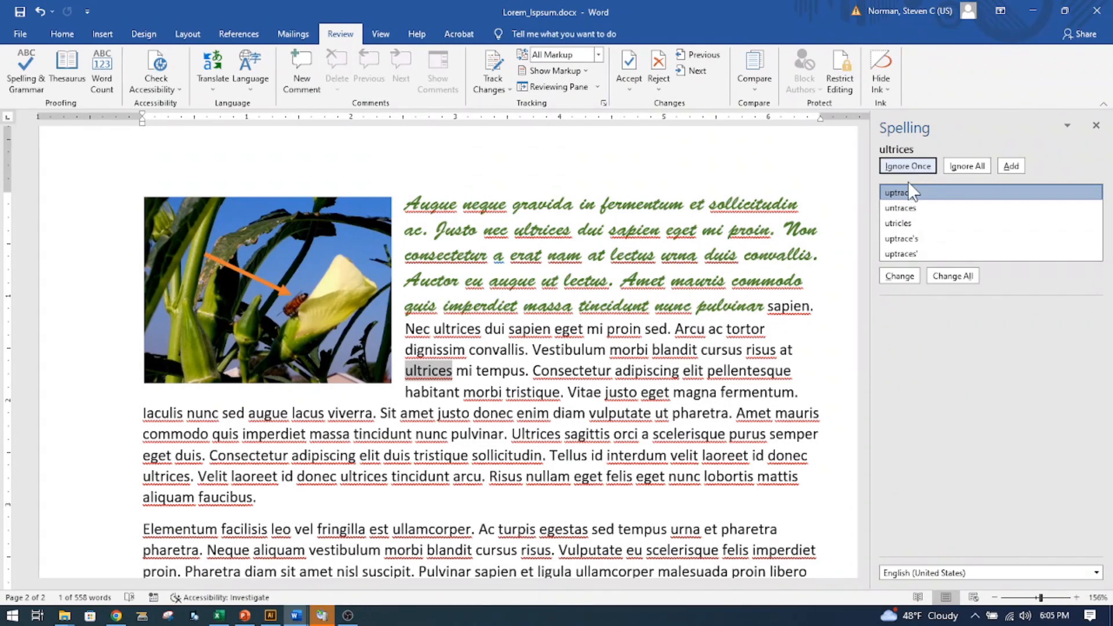
left_click(899, 224)
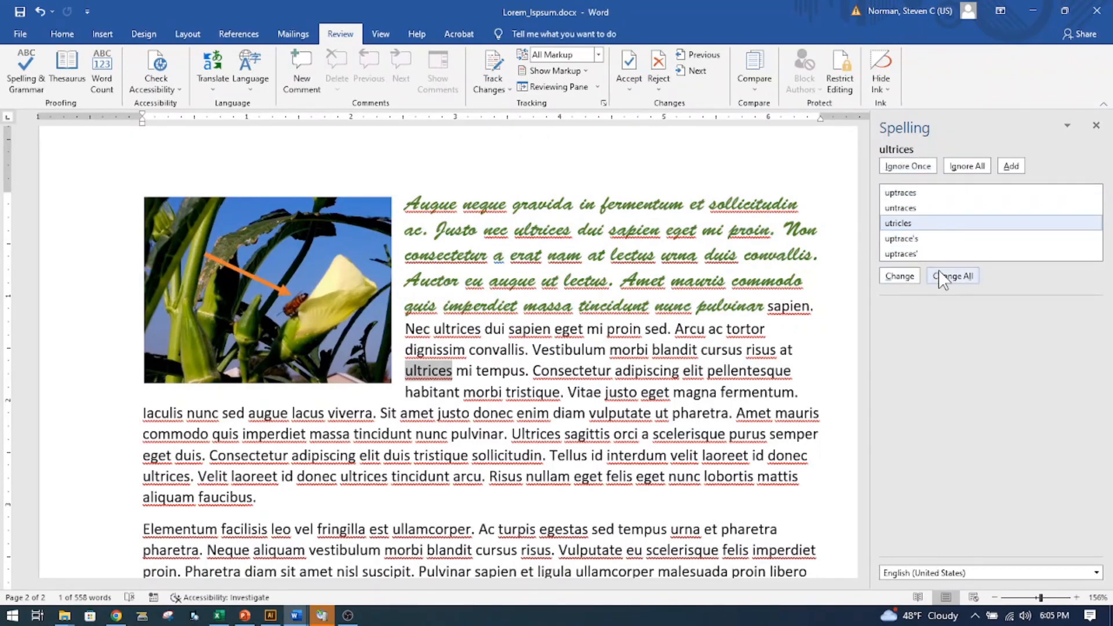
left_click(897, 276)
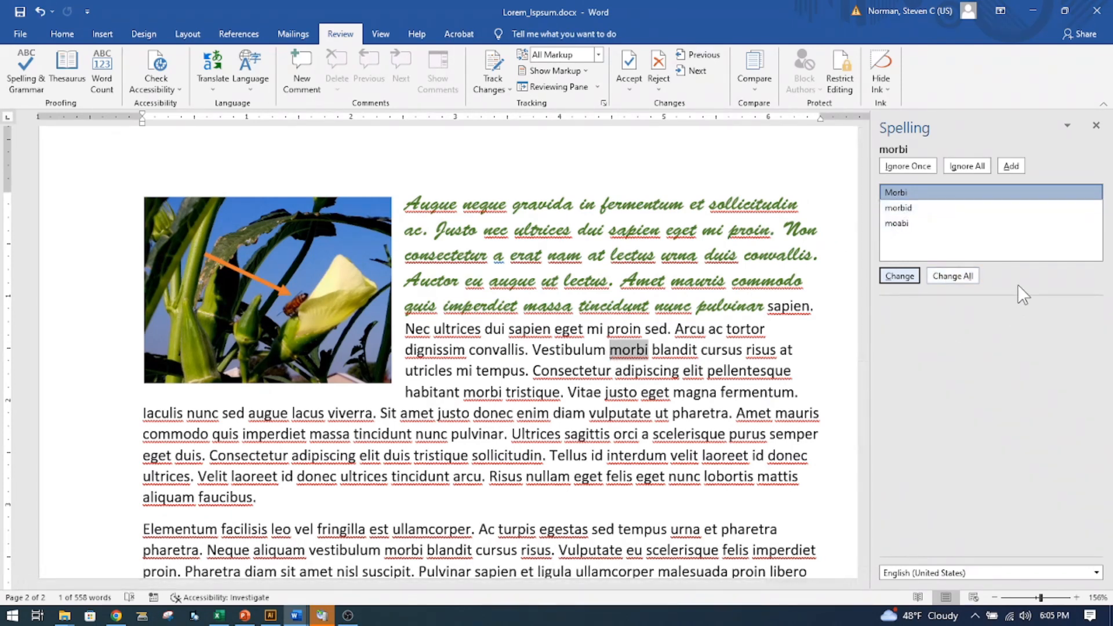
left_click(898, 210)
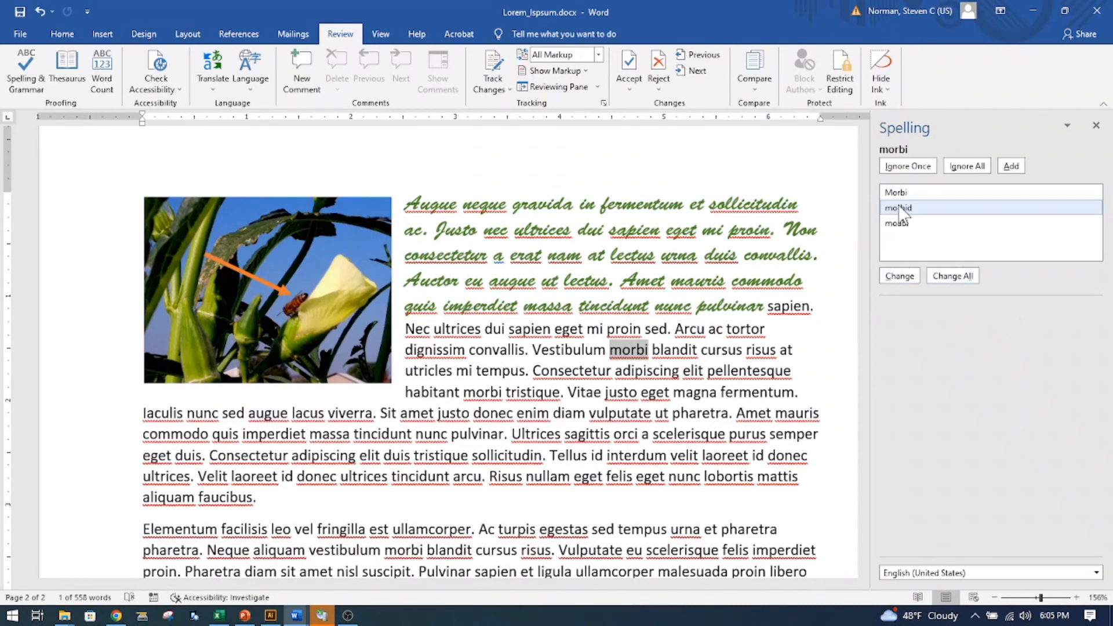
left_click(952, 277)
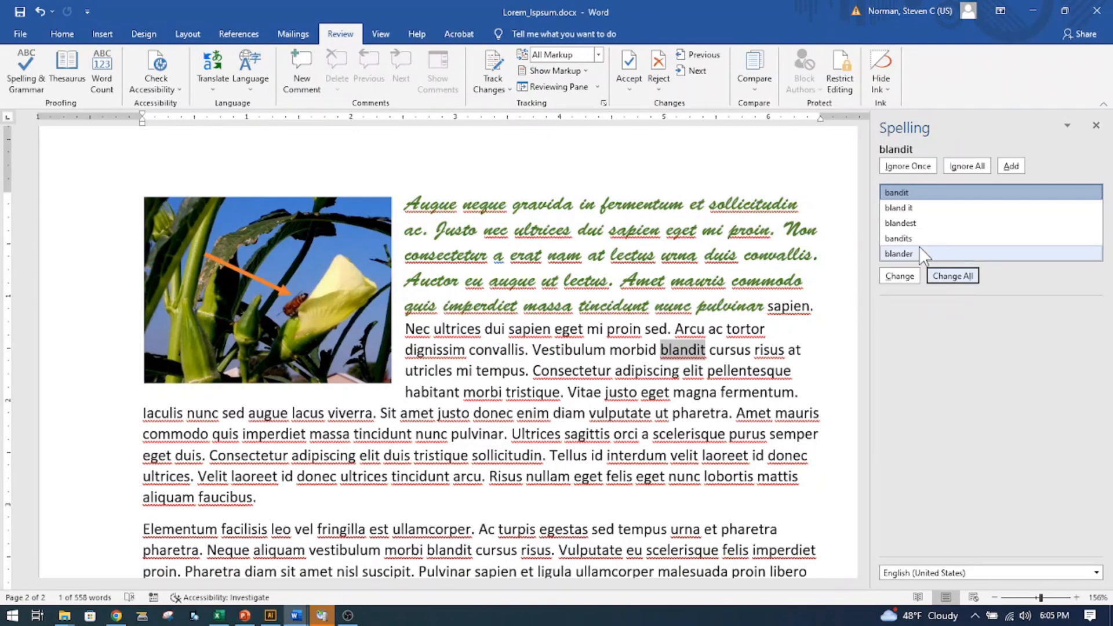
- Correct the flagged "blandit" to "bandits" and the flagged "risus" to "rises'"
left_click(904, 239)
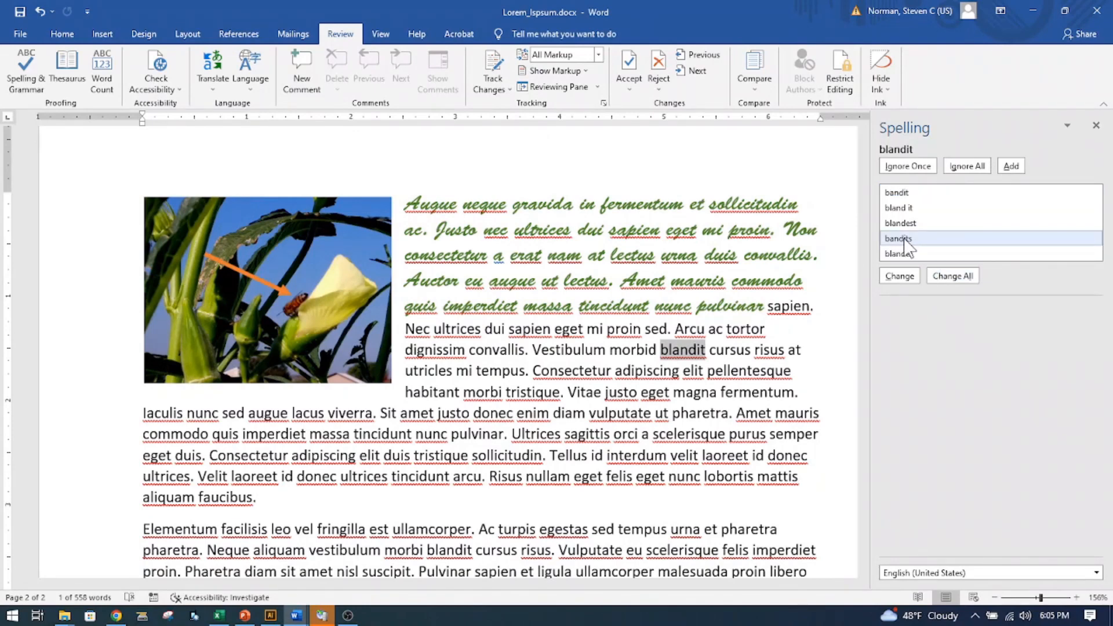
left_click(906, 276)
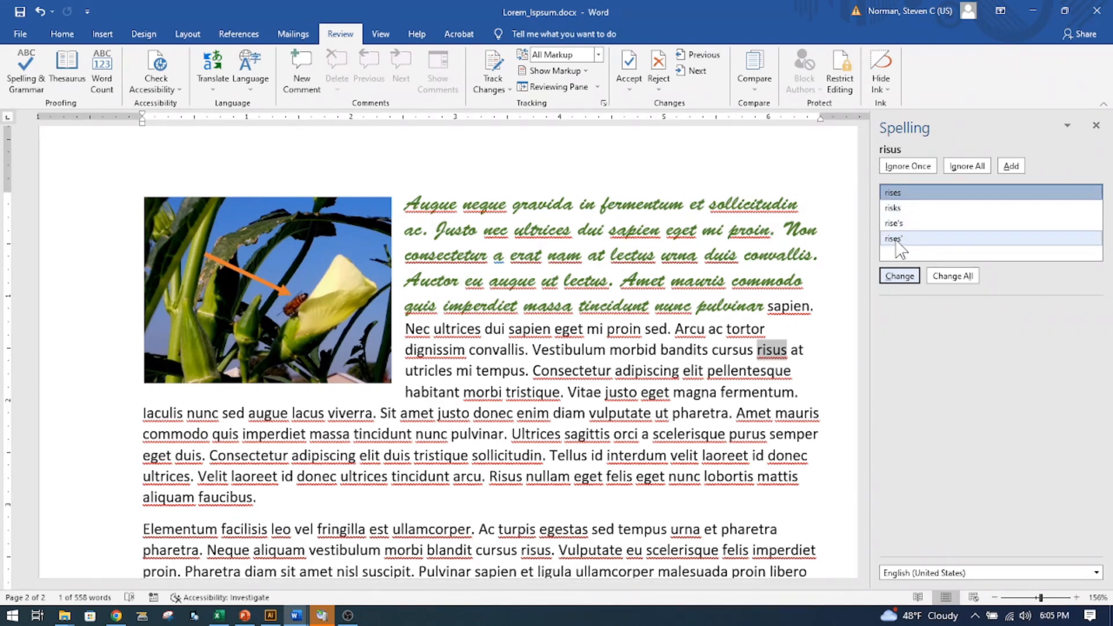
left_click(896, 240)
left_click(899, 277)
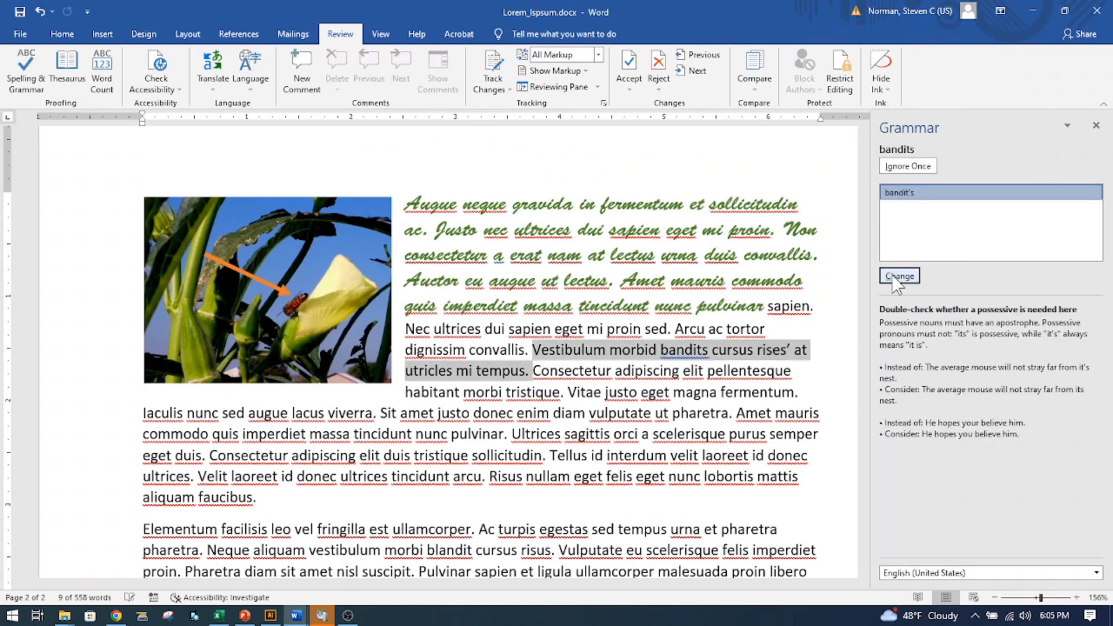
- Ignore the grammar flag on "bandits" once and change "rises'" to "rises"
left_click(907, 166)
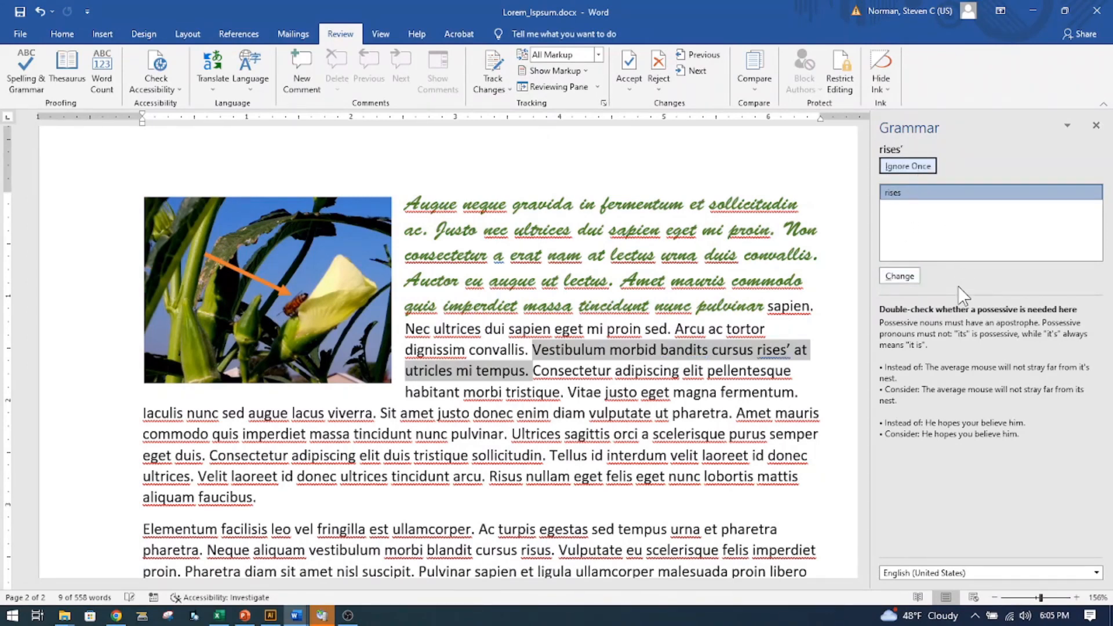
left_click(908, 279)
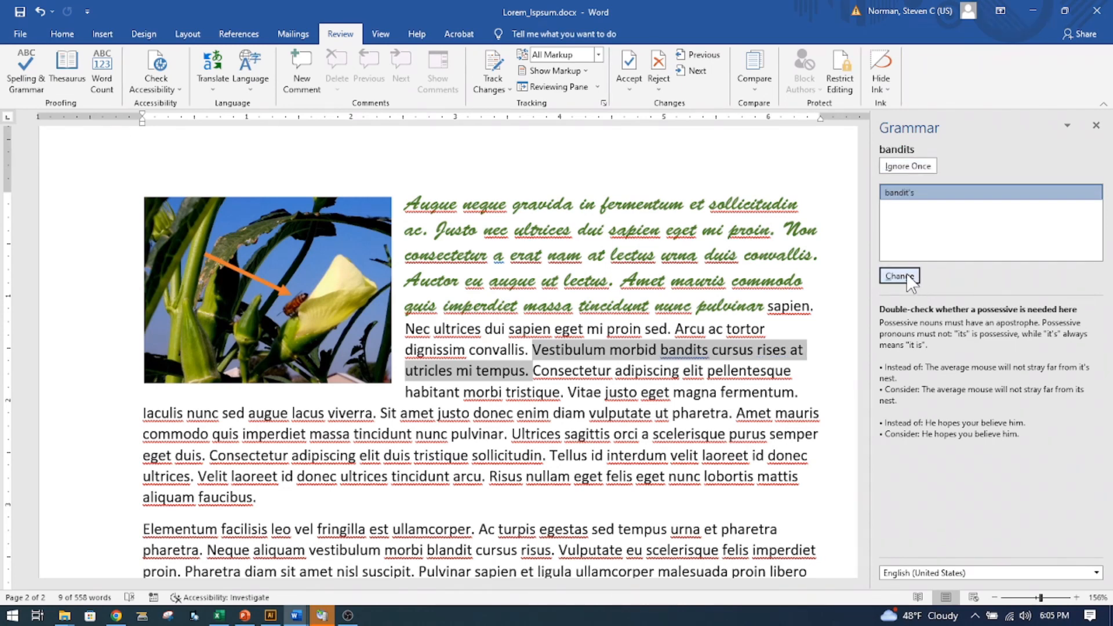
- Change the grammar-flagged "bandits" to "bandit's" and end the spelling and grammar check
left_click(899, 277)
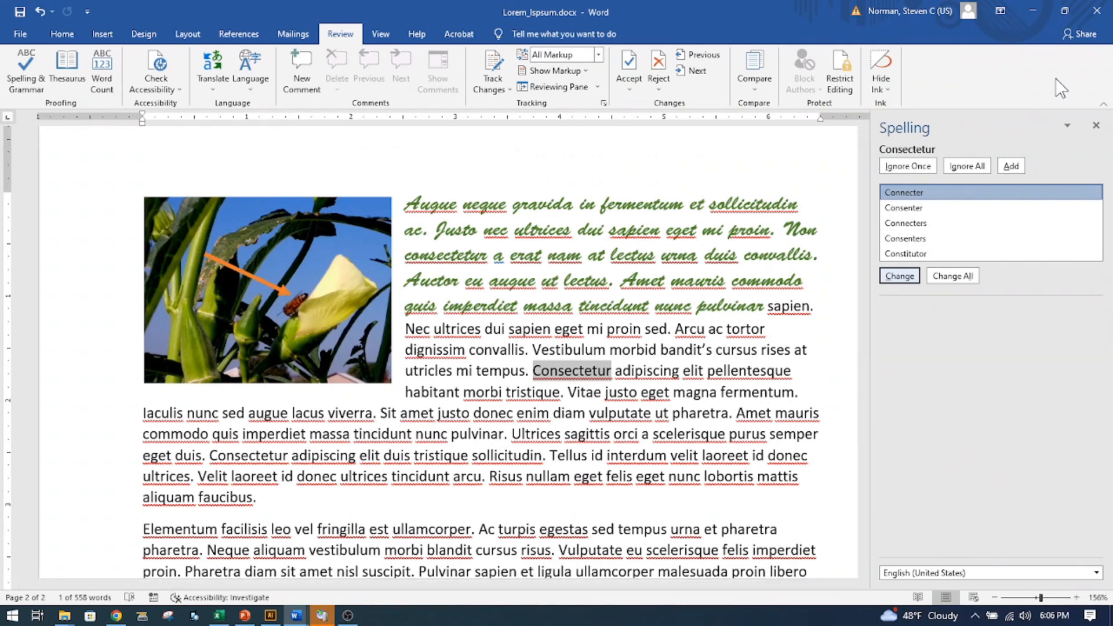
left_click(1097, 125)
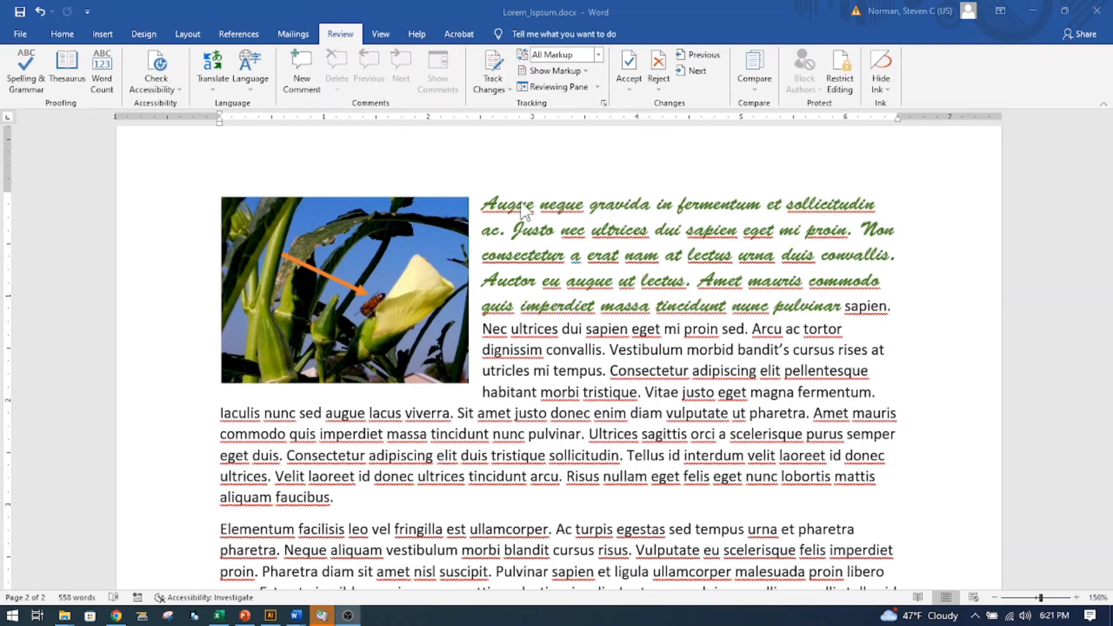
- Export the letter as Lorem_Ispsum.pdf in the Journaling folder, with standard optimization and opening after publishing
left_click(21, 34)
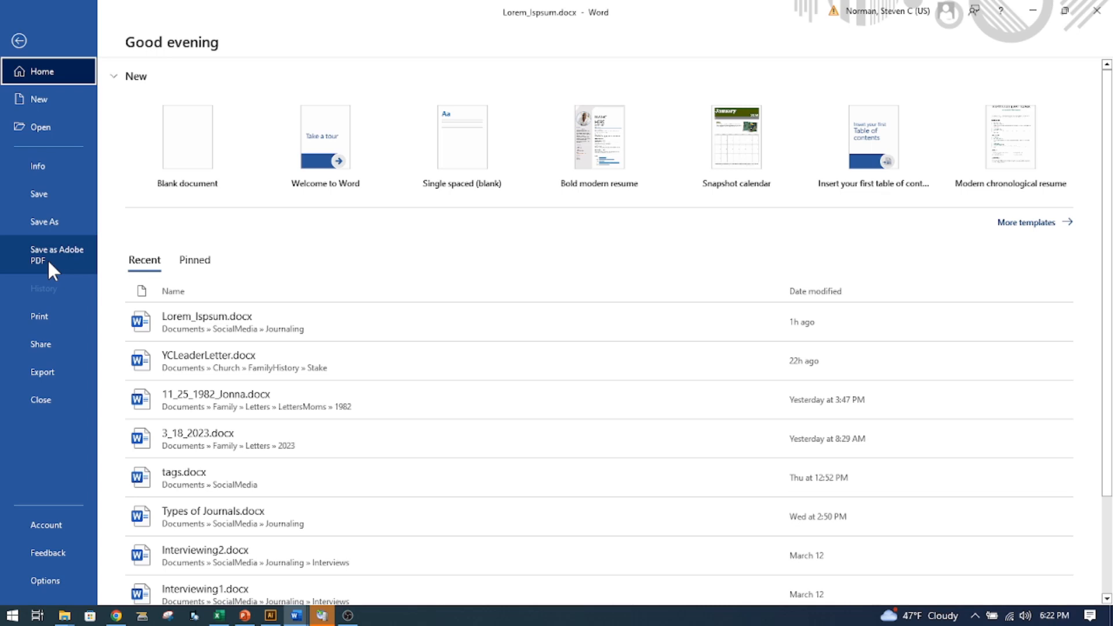
left_click(44, 371)
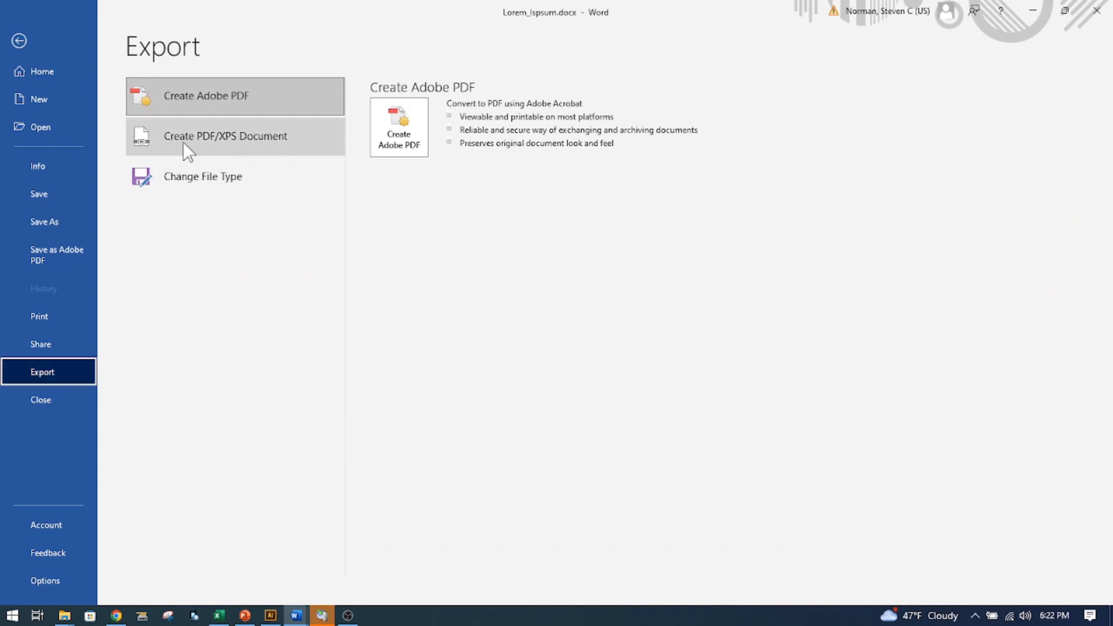
left_click(224, 134)
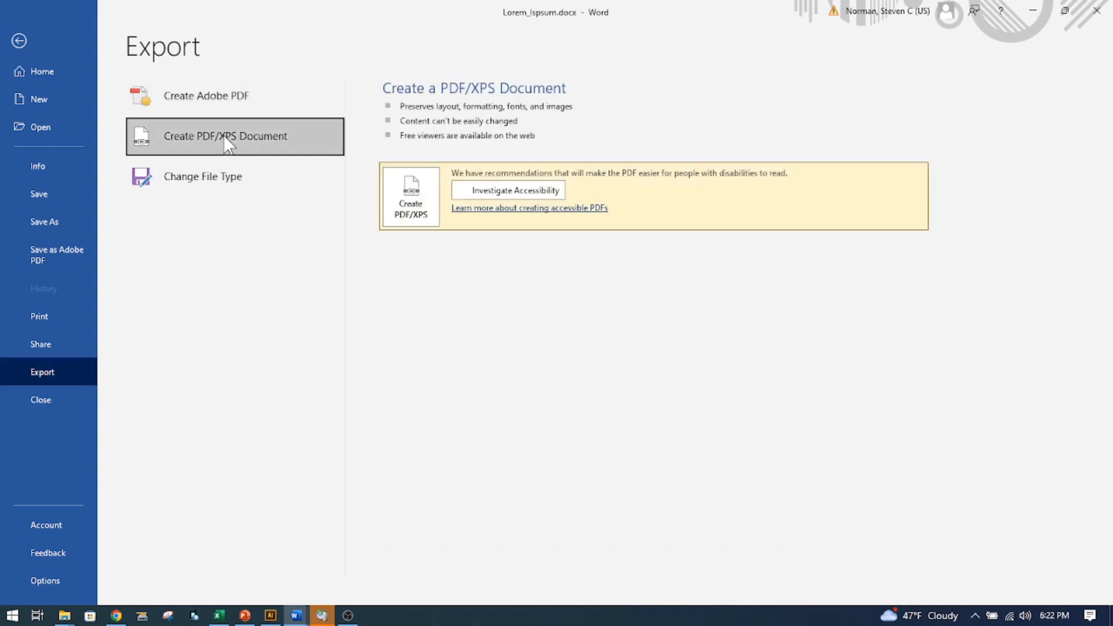
left_click(403, 214)
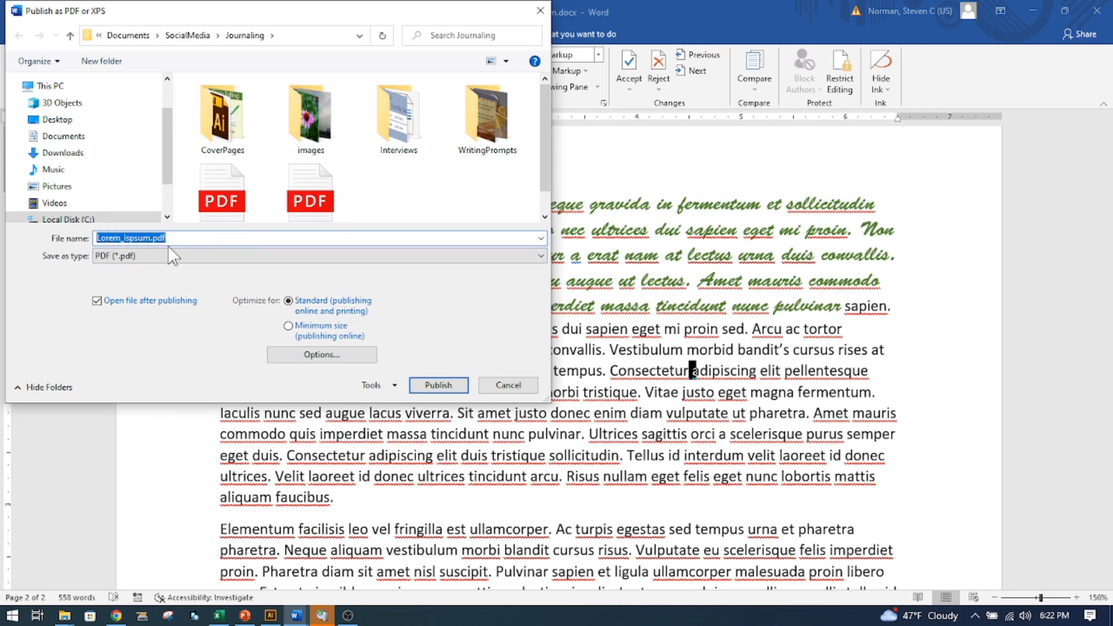
left_click(439, 386)
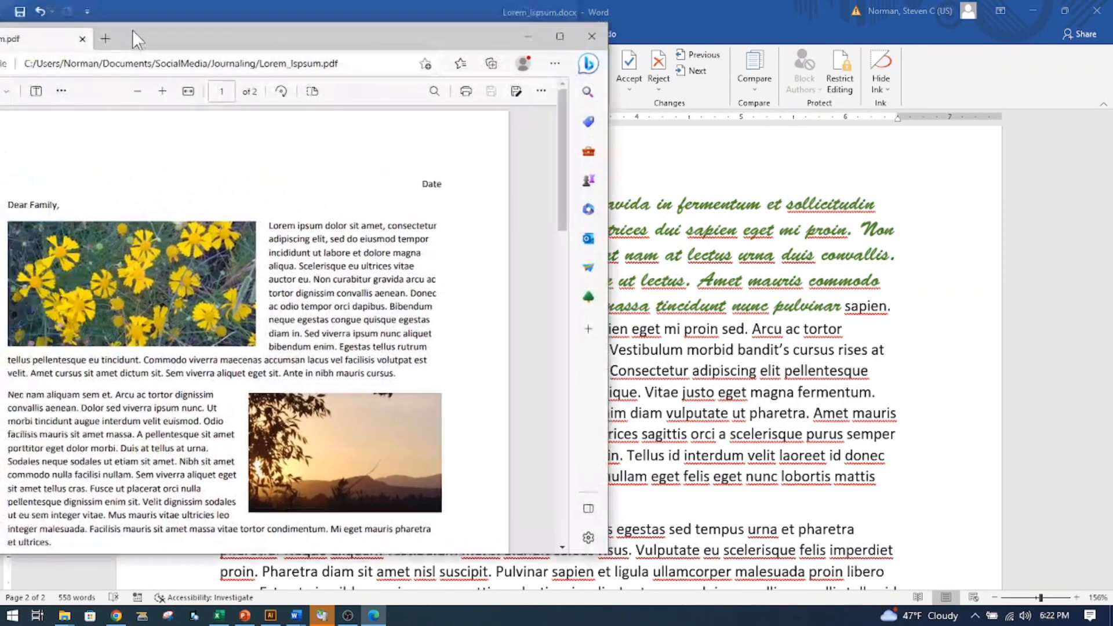
- Review both pages of the published PDF in the browser, checking the pictures, arrow and formatted text
left_click_drag(133, 29, 460, 57)
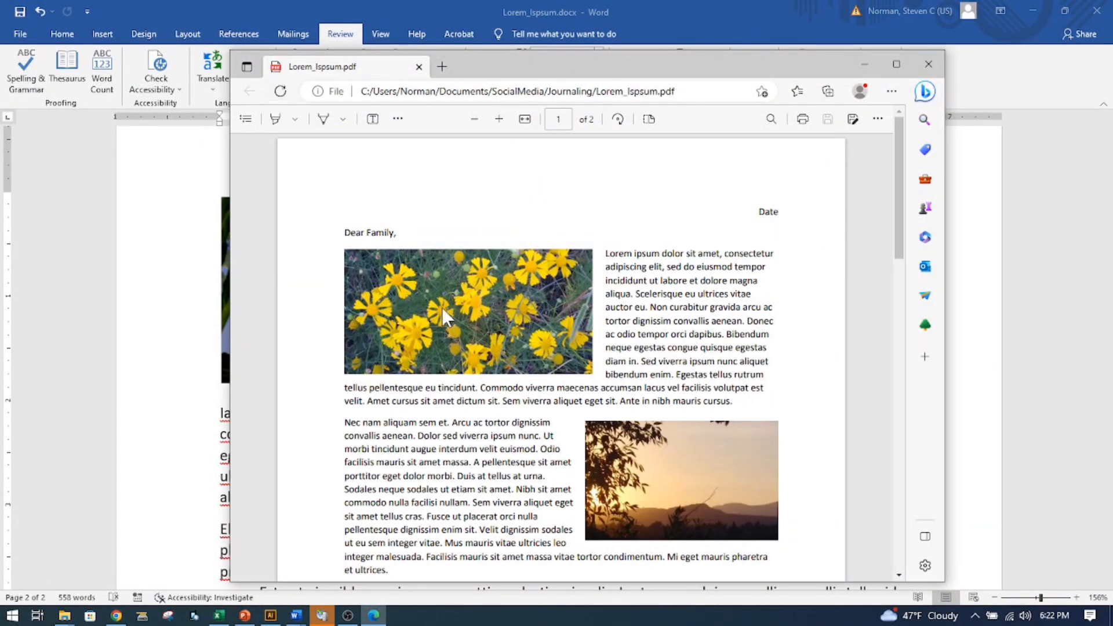
scroll(623, 332, "down", 3)
scroll(624, 332, "down", 15)
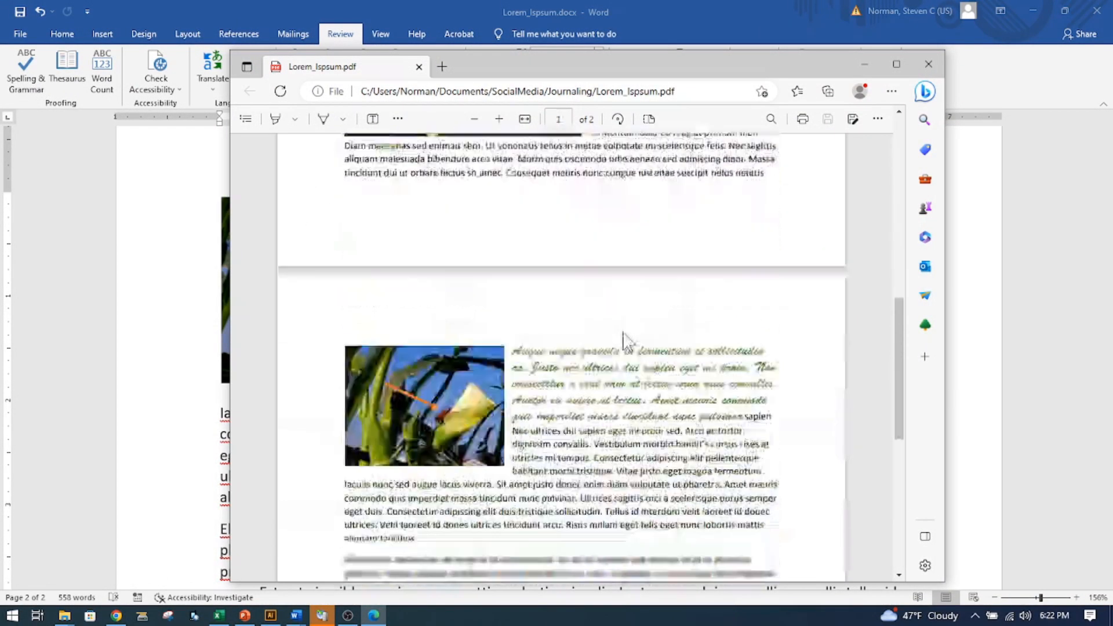
scroll(624, 334, "up", 15)
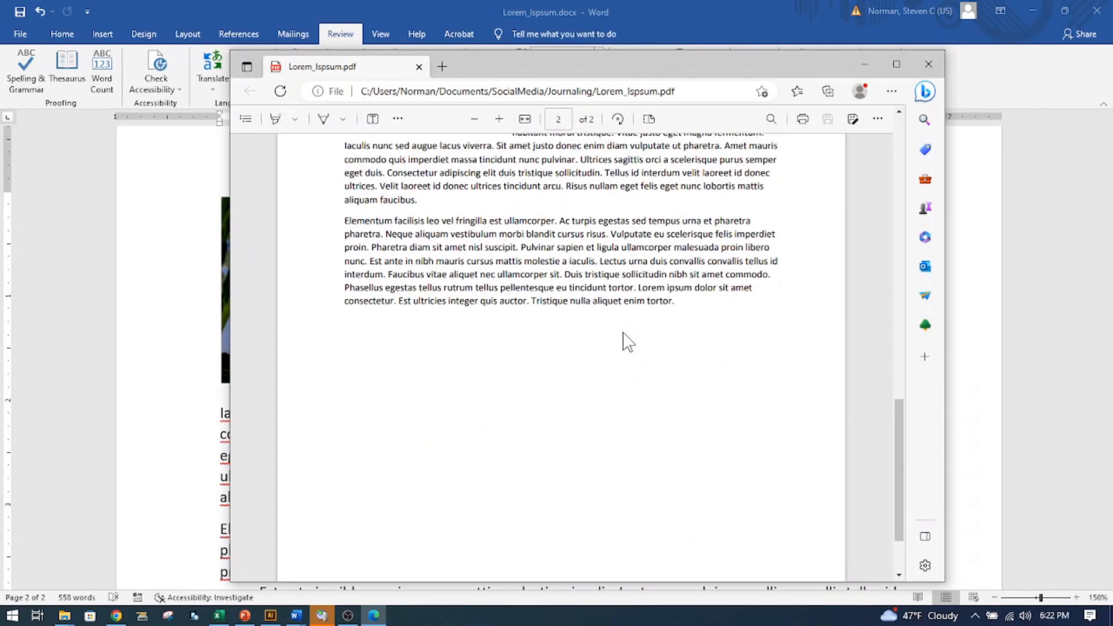